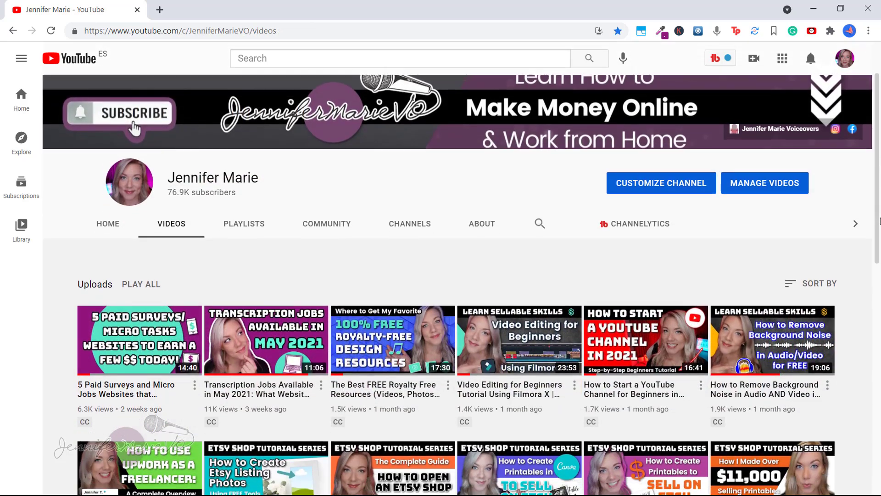
scroll(880, 237, "down", 1)
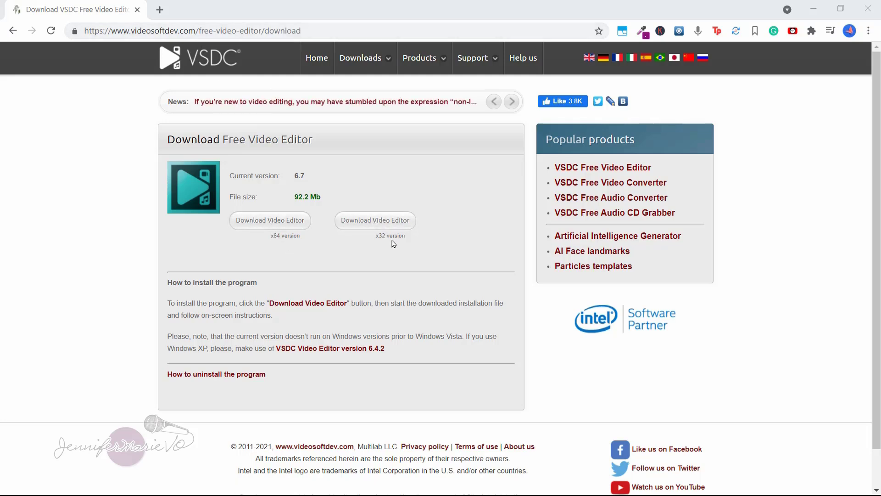
Download the x64 version of VSDC Free Video Editor and begin its setup wizard up to the license agreement.
left_click(268, 226)
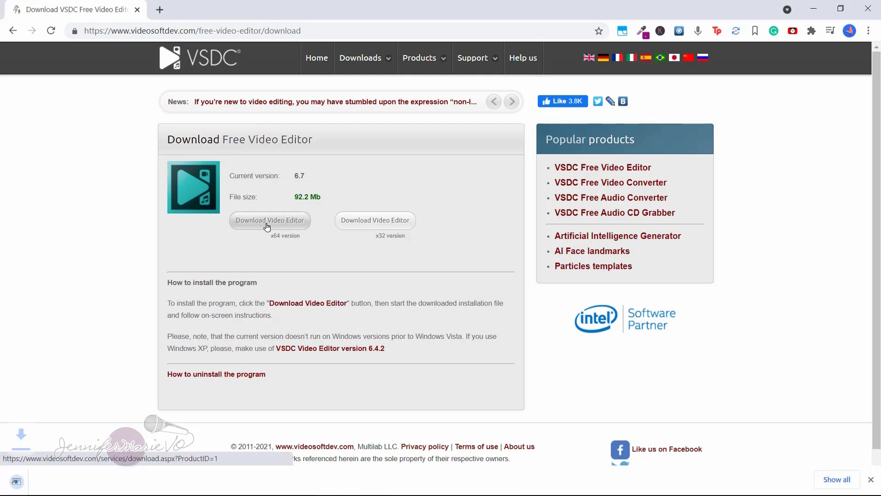
left_click(98, 479)
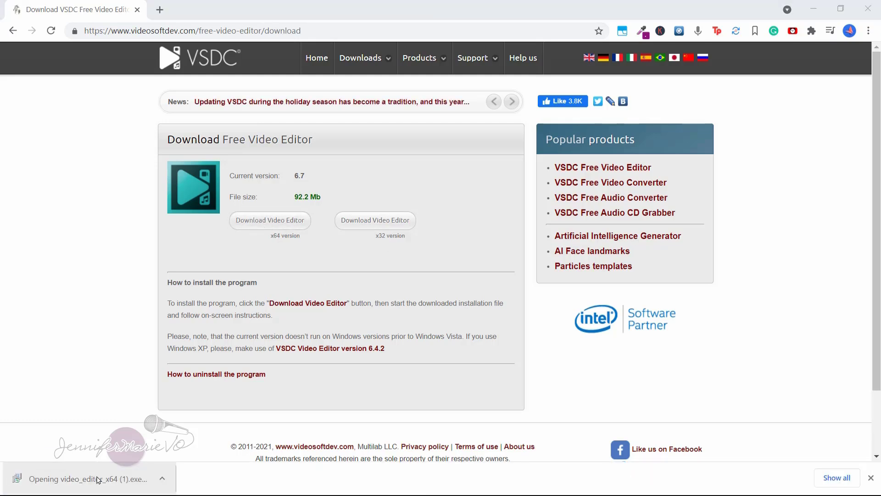
left_click(446, 278)
left_click(493, 339)
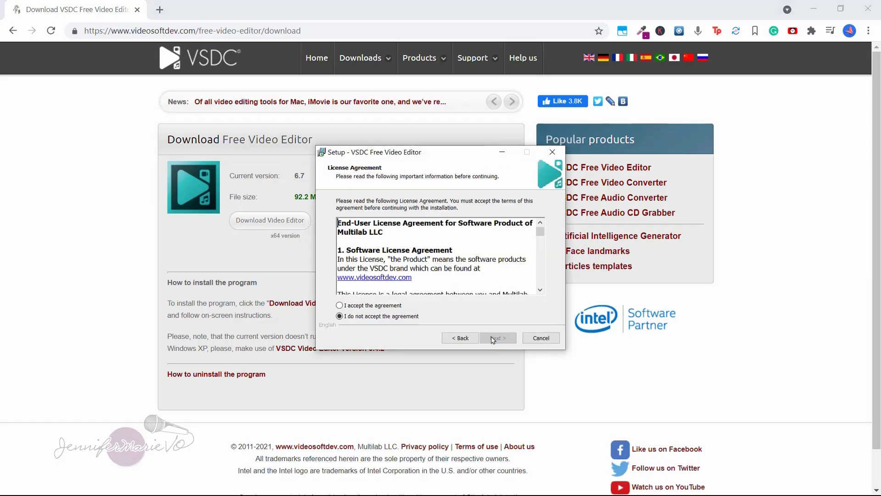
Accept the license agreement, complete the installation of VSDC Free Video Editor and launch it on finishing.
left_click(396, 306)
left_click(488, 339)
left_click(489, 338)
left_click(490, 338)
left_click(490, 339)
left_click(498, 338)
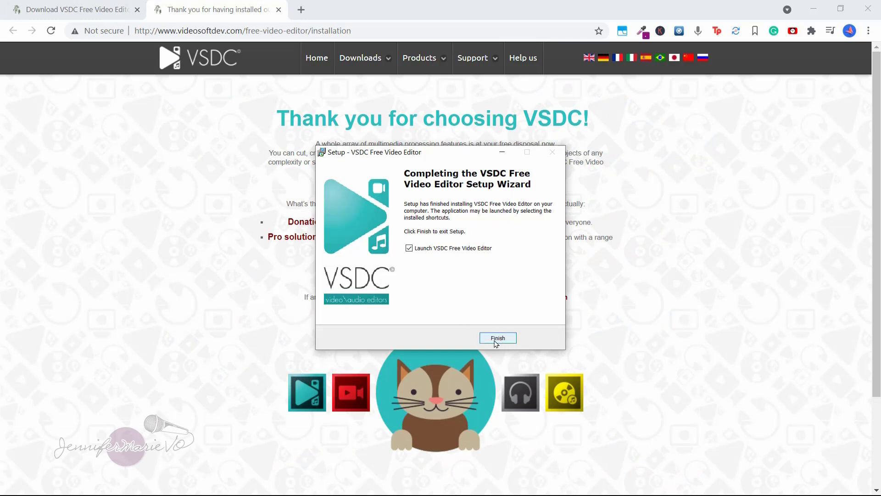
left_click(496, 342)
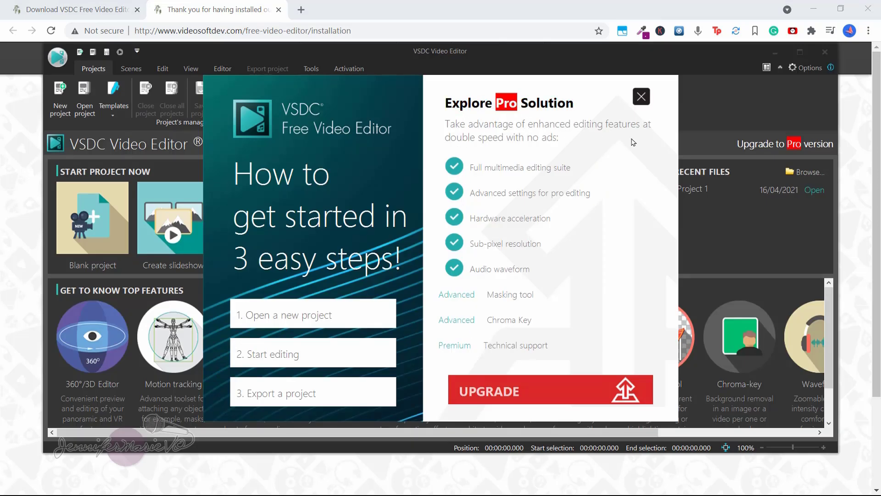
Dismiss the Pro upgrade offer and maximize the video editor window.
left_click(642, 97)
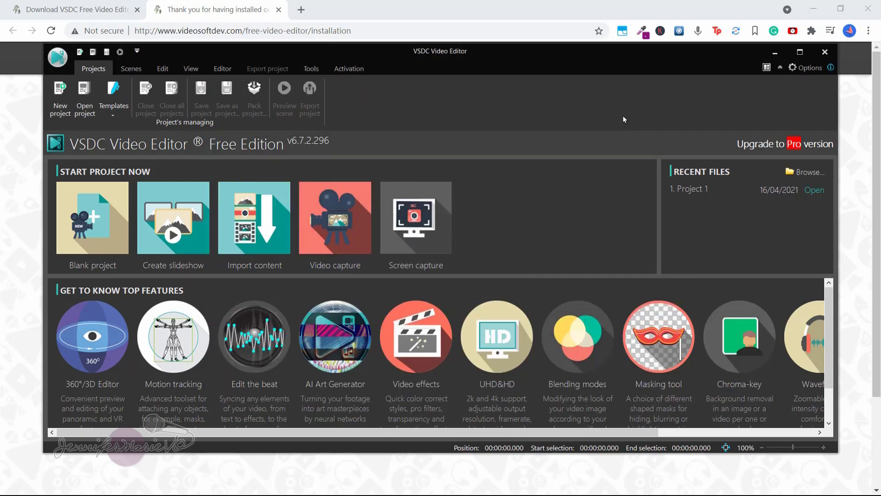
left_click(799, 52)
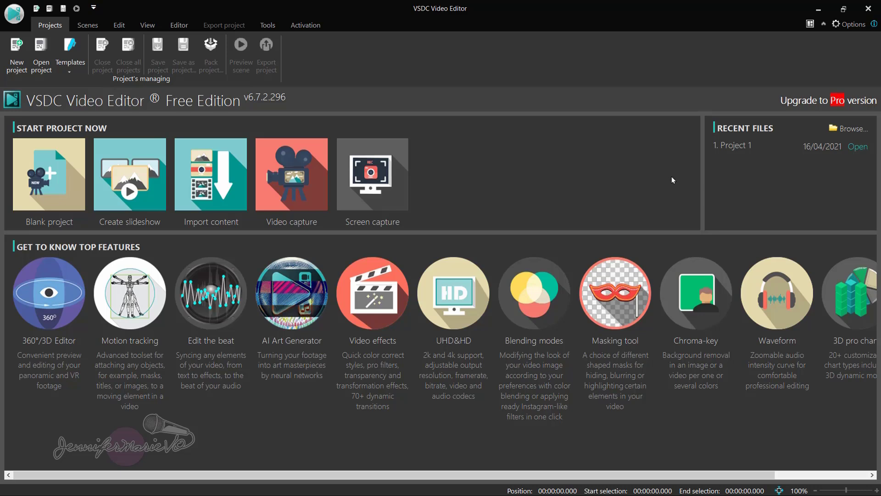
Create a blank project titled "Fitness Video Trailer" with YouTube as the device and Full HD 1920x1080 pixels (16:9) as the resolution.
left_click(51, 192)
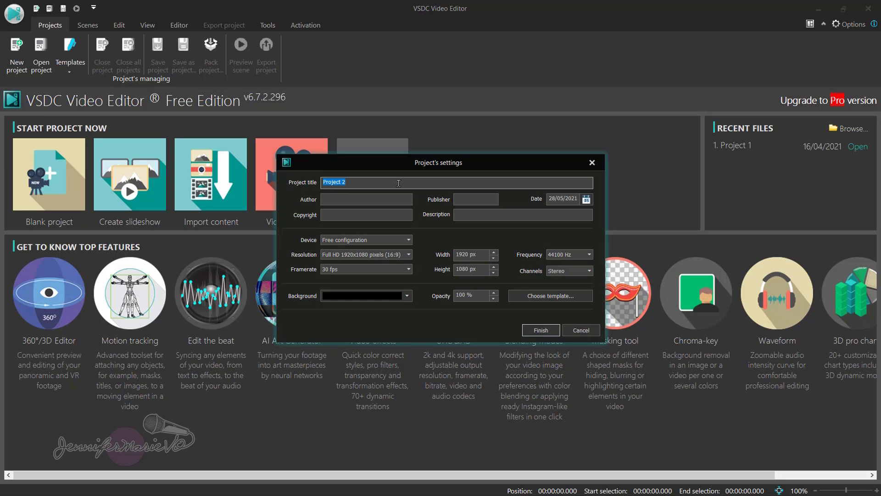
type("Fitness Video Trailer")
left_click(400, 239)
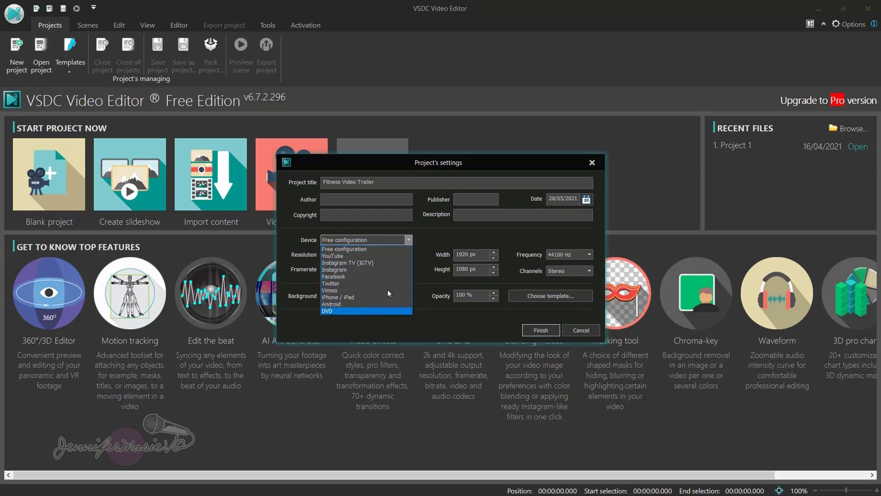
left_click(429, 233)
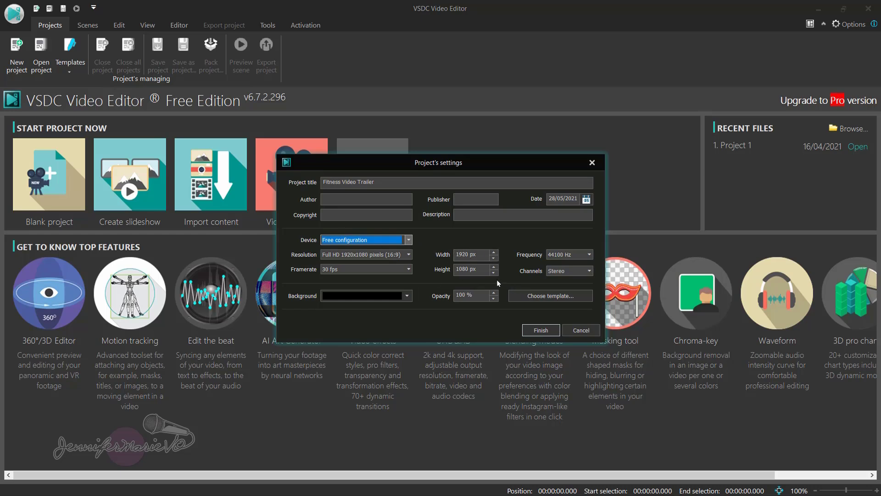
left_click(408, 240)
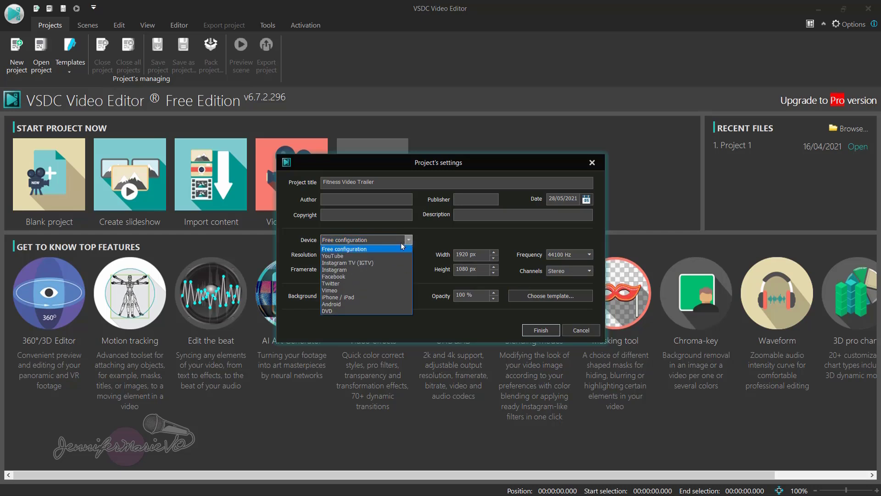
left_click(331, 256)
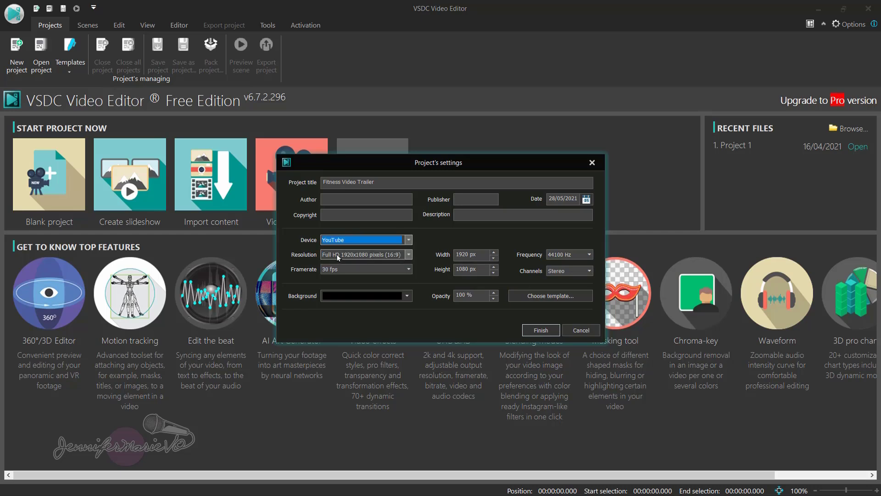
left_click(406, 256)
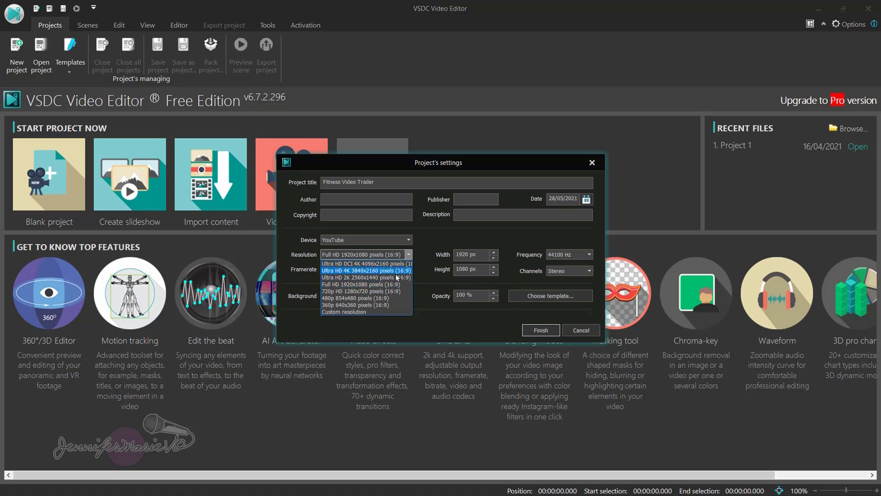
left_click(431, 242)
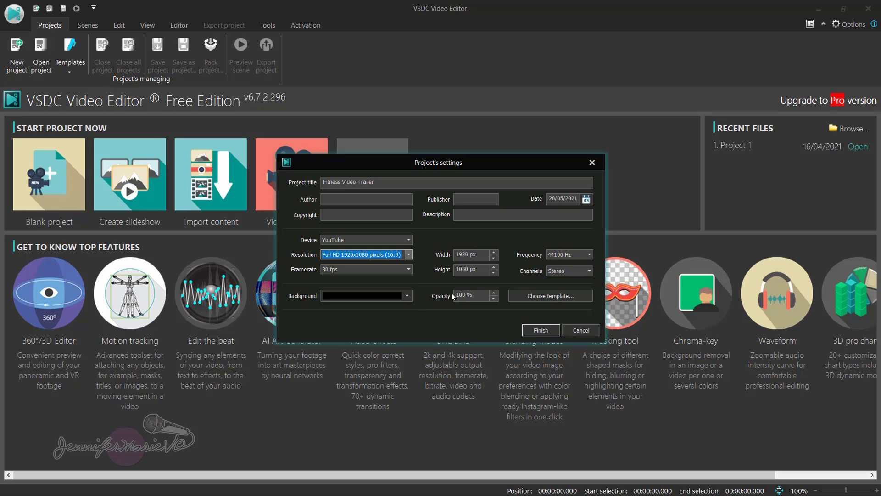
left_click(540, 330)
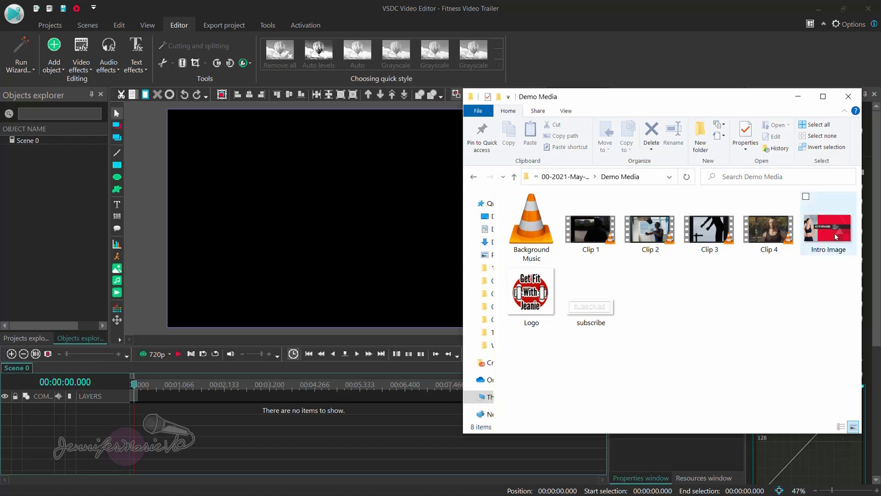
Add Intro Image and Background Music from the Demo Media folder to the start of the timeline on separate layers.
left_click_drag(831, 230, 145, 413)
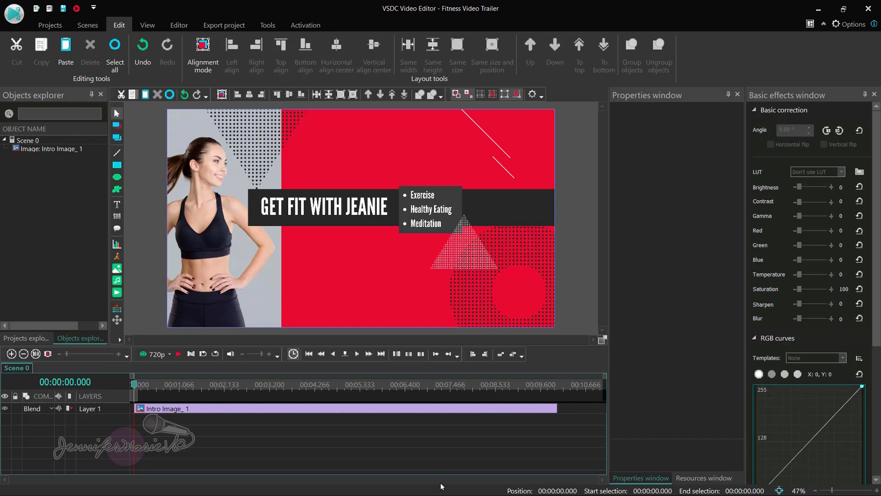
key("super")
mouse_move(339, 485)
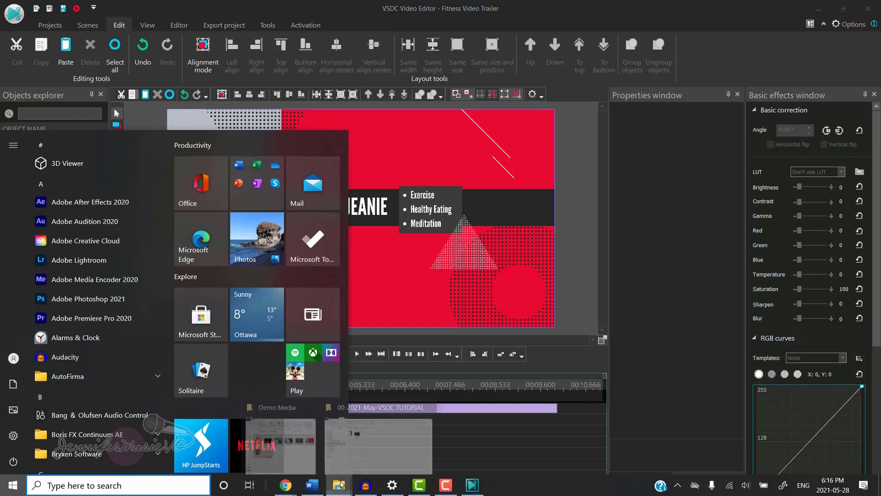
left_click(361, 440)
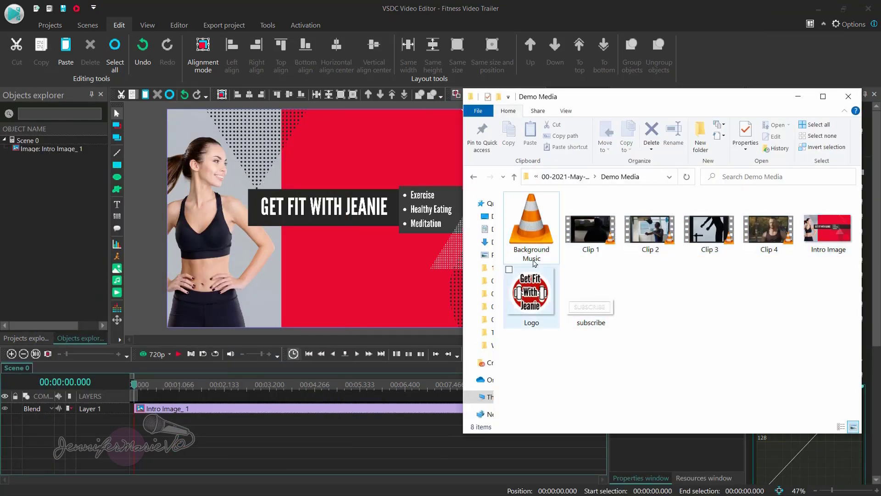
left_click_drag(534, 225, 163, 449)
left_click(198, 448)
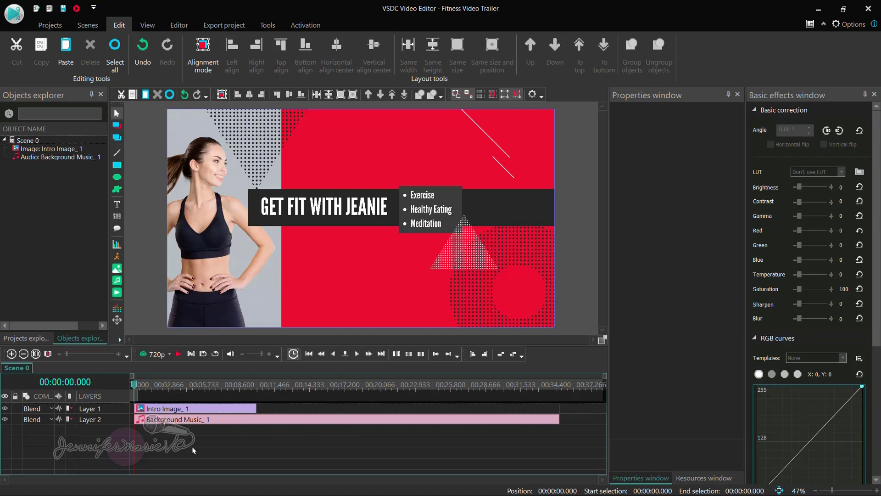
Play the opening to 00:00:04.900 and trim the end of Intro Image to that point.
left_click(178, 356)
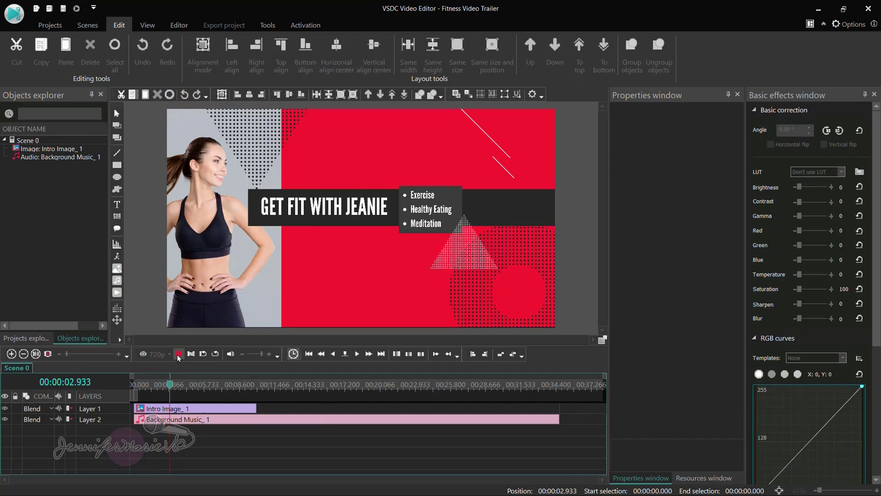
left_click(178, 354)
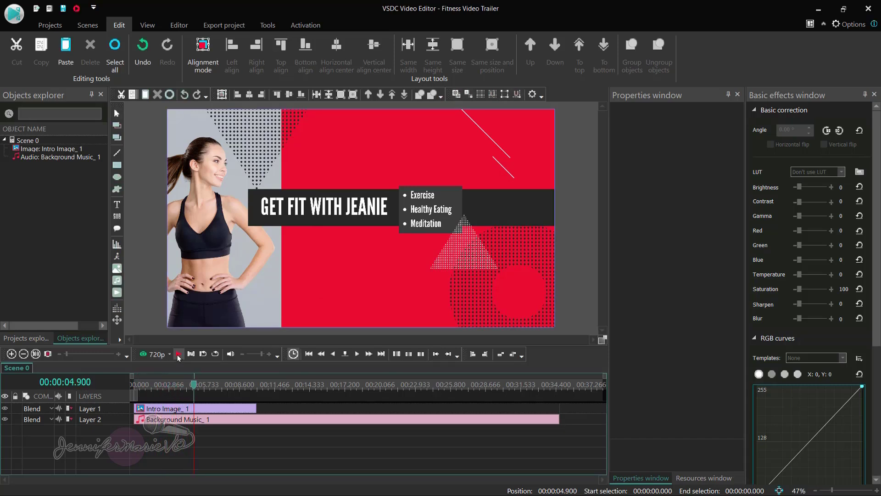
left_click(198, 410)
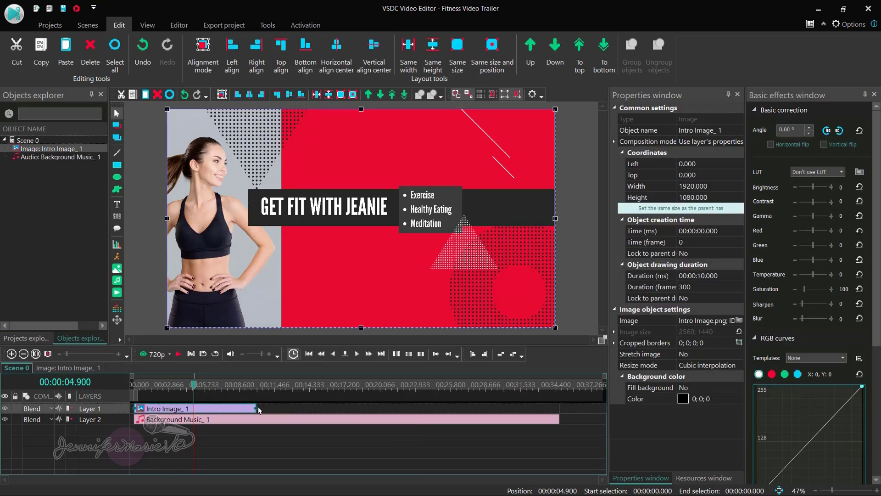
left_click_drag(254, 408, 194, 421)
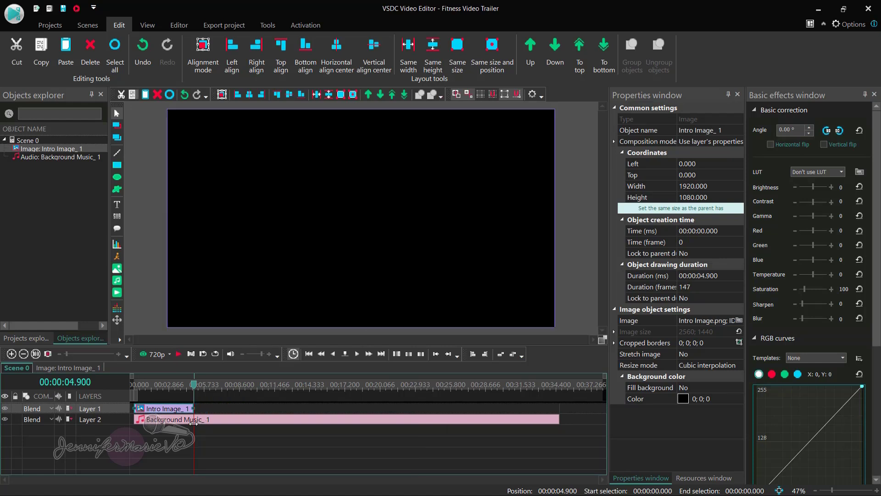
Preview the end of the intro and shorten Intro Image to a duration of 00:00:04.733.
left_click_drag(193, 391, 169, 391)
left_click(177, 355)
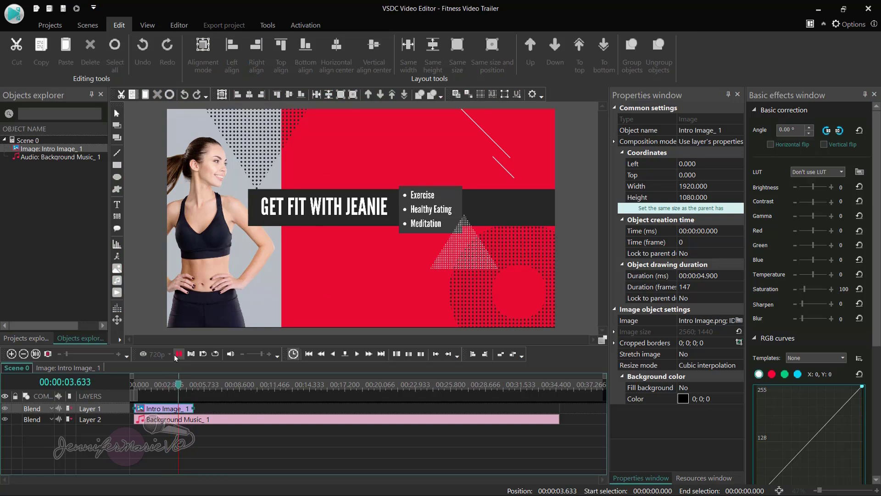
left_click(178, 355)
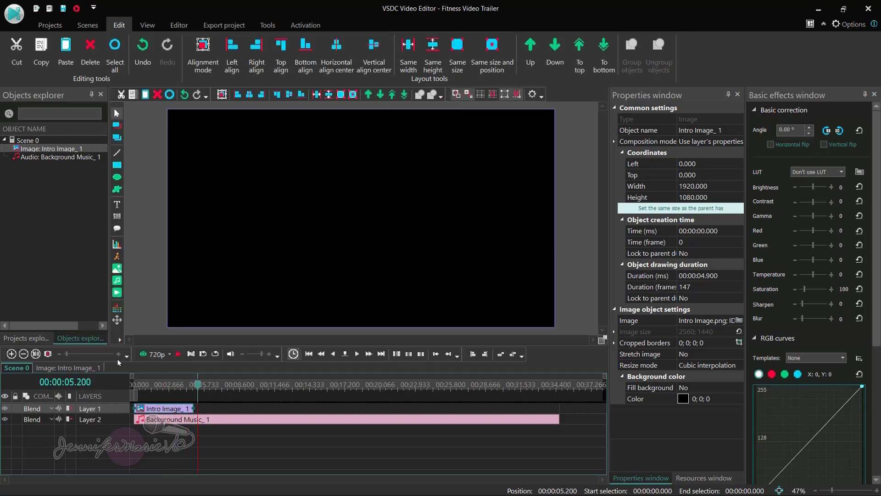
left_click_drag(67, 355, 84, 356)
left_click(193, 385)
left_click_drag(194, 385, 151, 392)
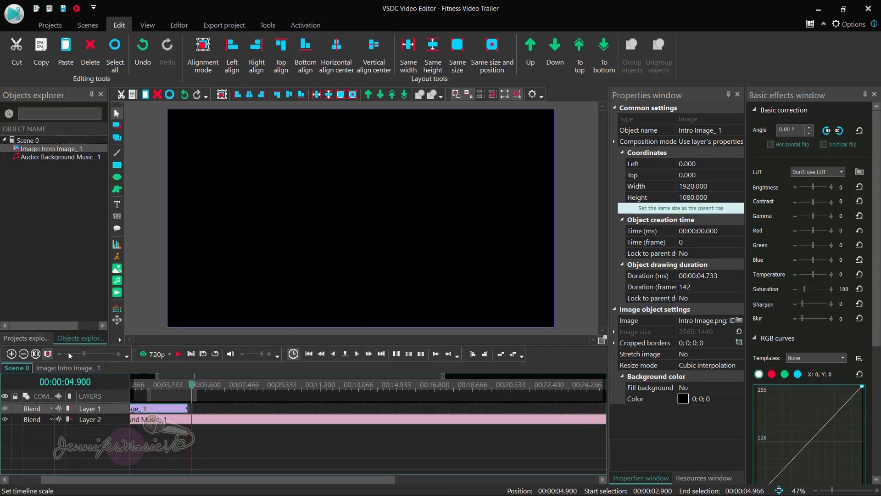
left_click_drag(84, 353, 69, 356)
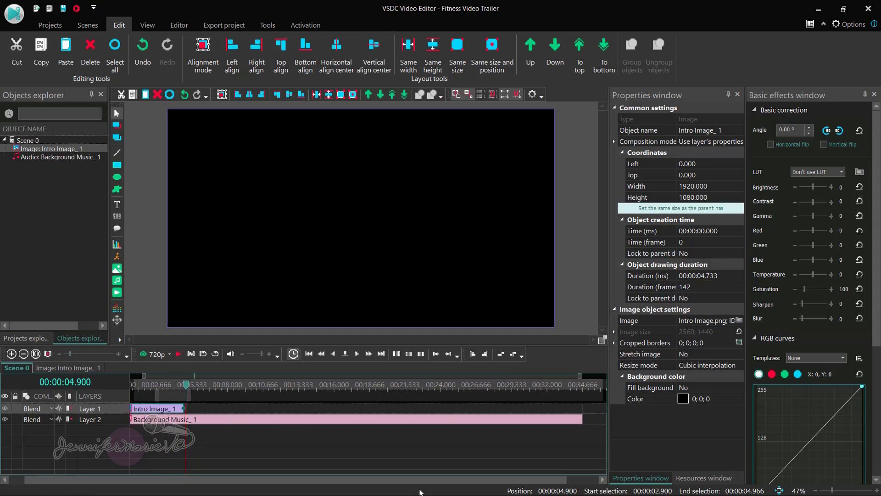
Add Clip 1 from the Demo Media folder to Layer 1, starting directly after Intro Image at 00:00:04.733.
left_click(420, 492)
left_click_drag(593, 238, 212, 416)
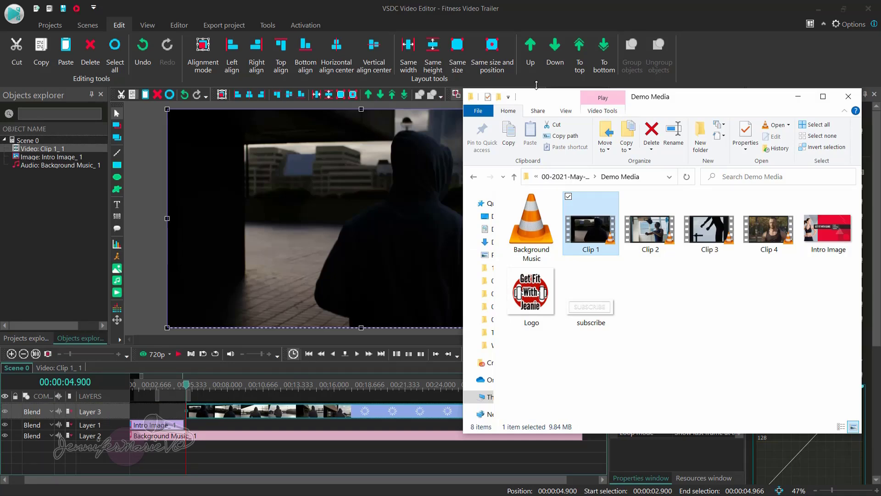
left_click(352, 20)
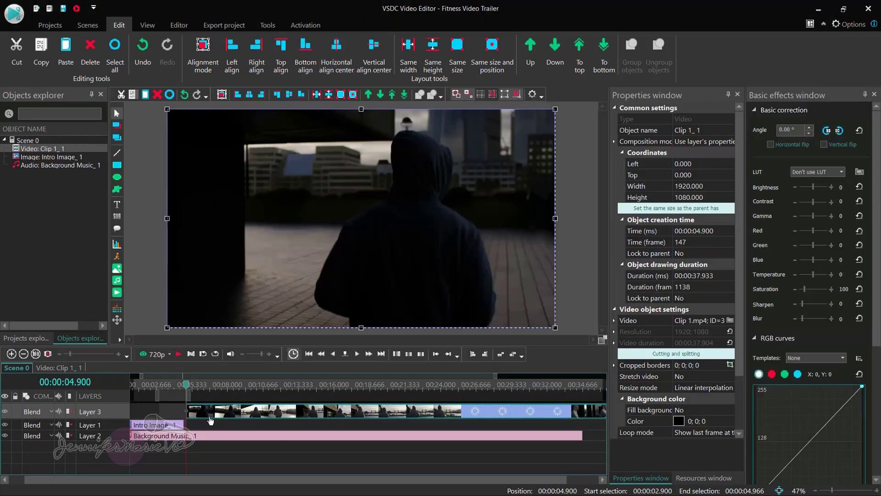
mouse_move(211, 418)
left_mouse_down()
mouse_move(210, 429)
mouse_move(198, 427)
left_mouse_up()
Preview the change from Intro Image to Clip 1 and trim the end of Clip 1 to a duration of 00:00:24.600.
left_click_drag(187, 386, 162, 389)
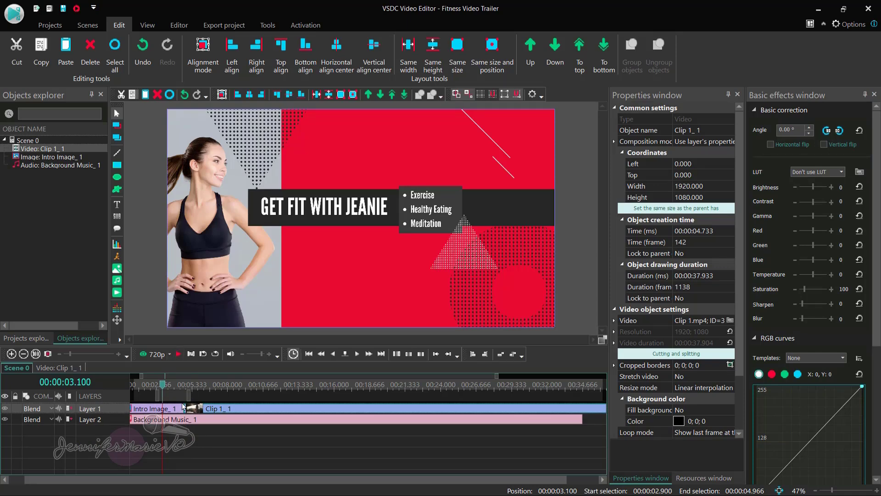
left_click(178, 354)
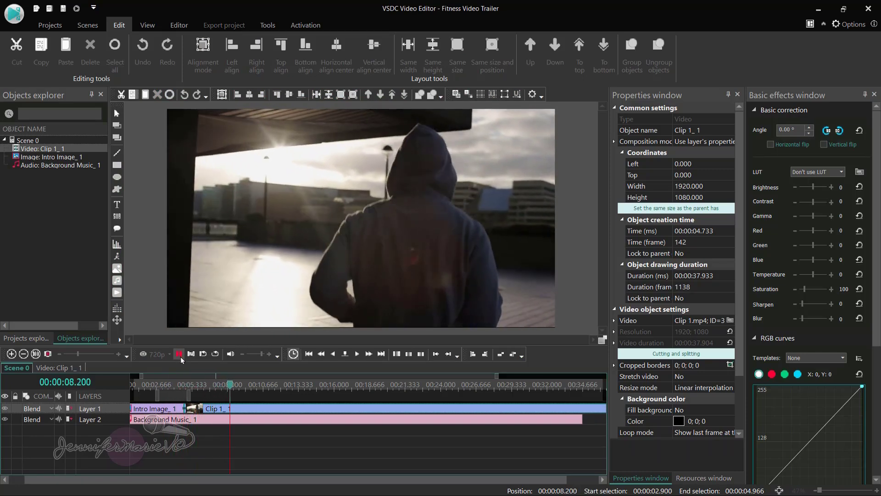
left_click(180, 356)
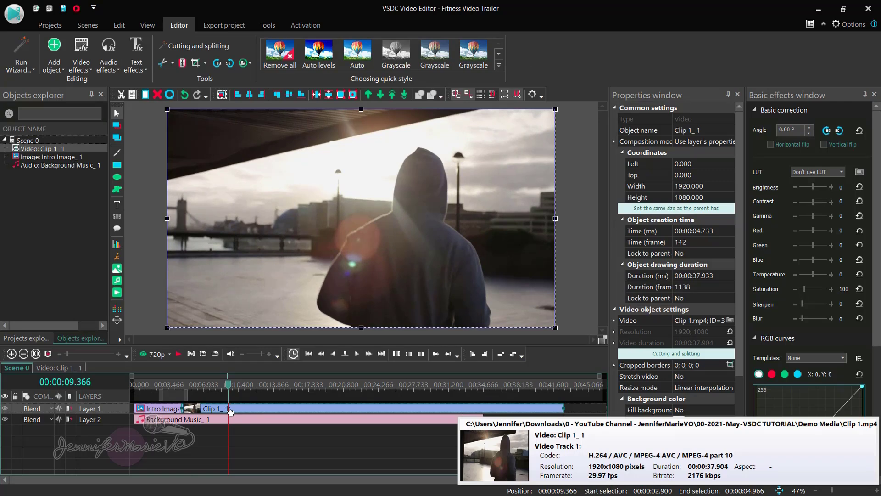
left_click_drag(558, 408, 429, 408)
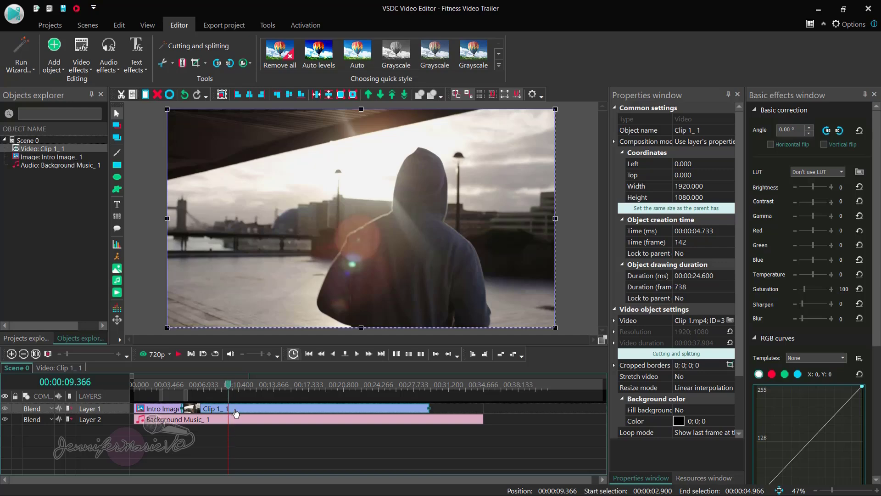
mouse_move(238, 409)
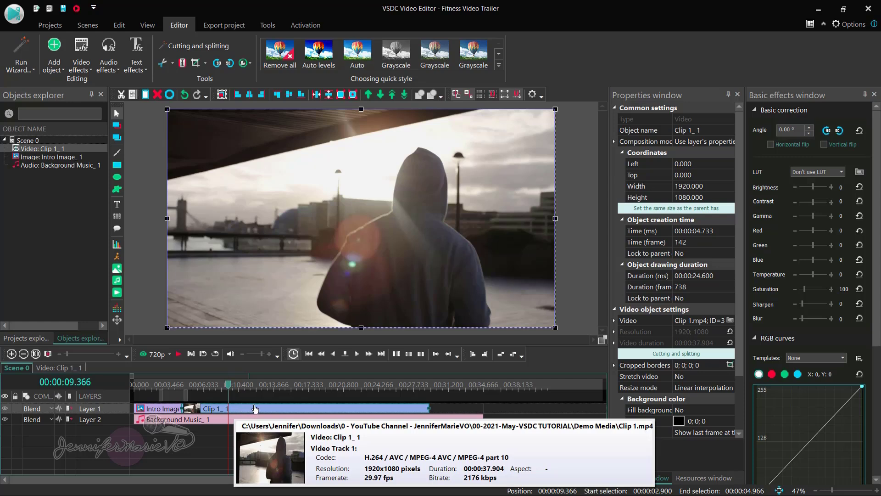
Split Clip 1 at 00:00:09.366 and delete the part after the cut.
left_click(182, 66)
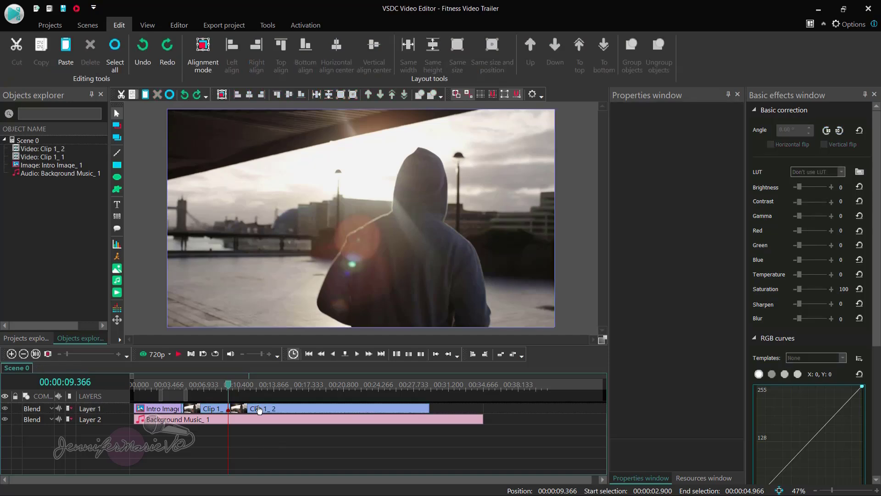
left_click_drag(261, 412, 284, 412)
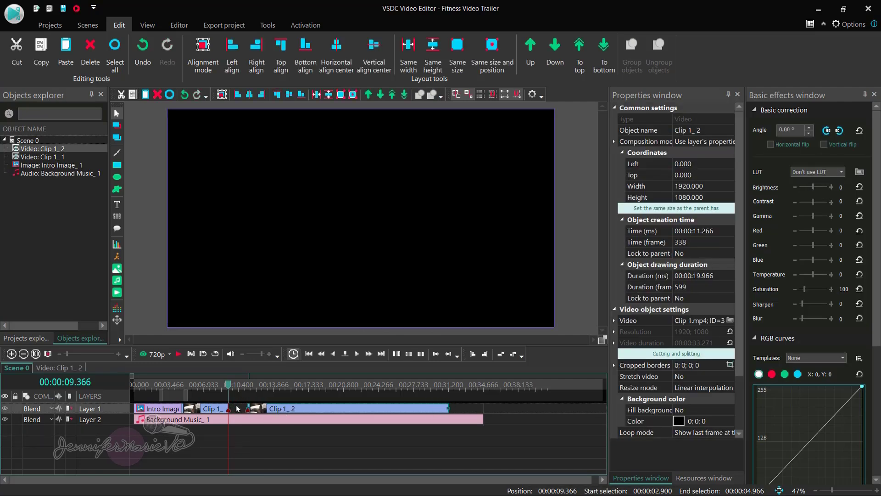
mouse_move(229, 388)
left_mouse_down()
mouse_move(217, 388)
mouse_move(277, 388)
mouse_move(233, 388)
left_mouse_up()
key("Delete")
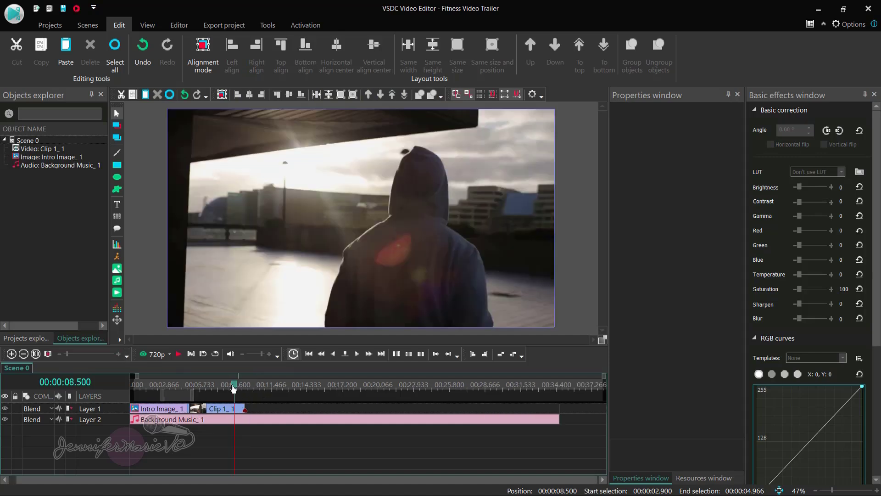
Add Clip 2, Clip 3, Logo and subscribe from the Demo Media folder to the timeline, each on its own new layer.
left_click_drag(234, 388, 212, 388)
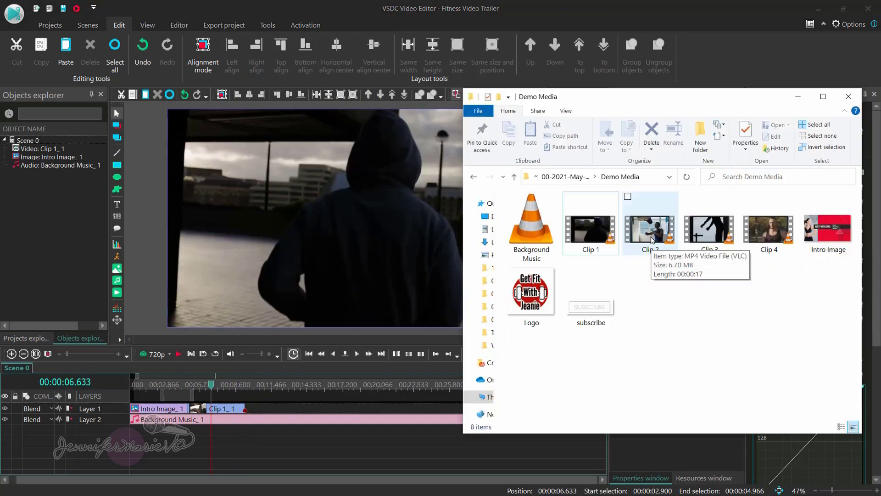
left_click_drag(657, 234, 403, 428)
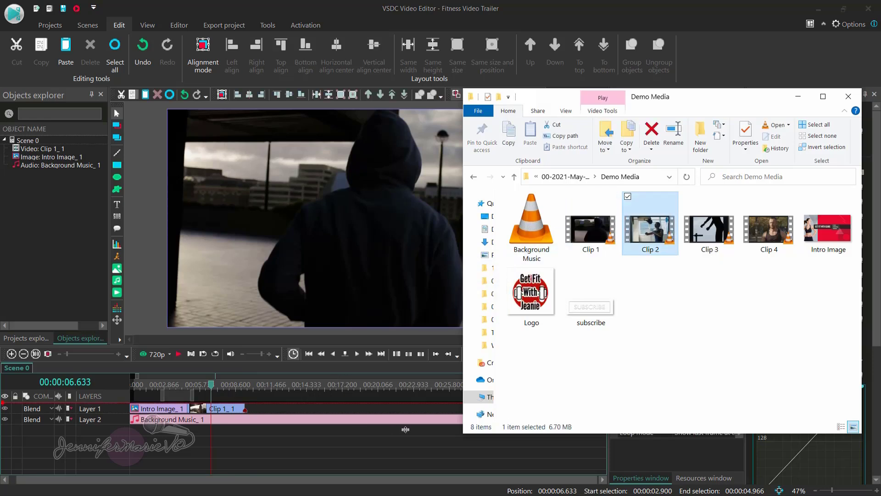
left_click_drag(547, 98, 554, 36)
left_click_drag(466, 193, 595, 180)
left_click_drag(698, 29, 616, 8)
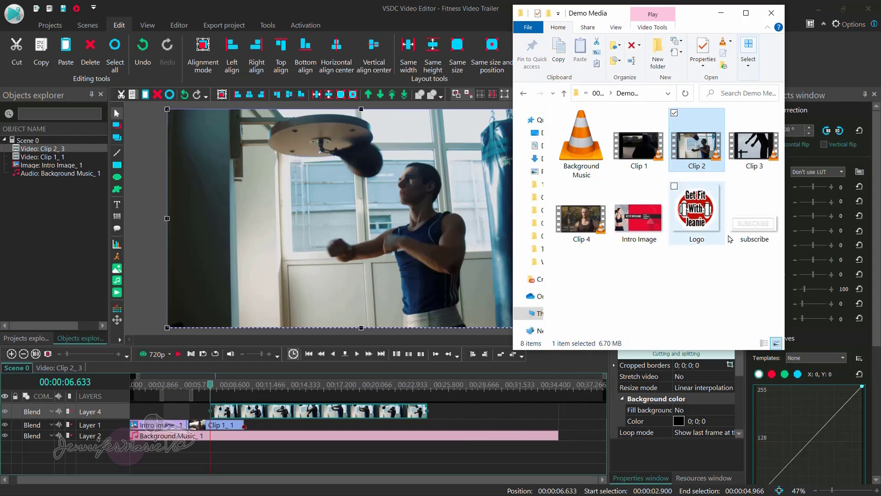
left_click_drag(764, 160, 475, 411)
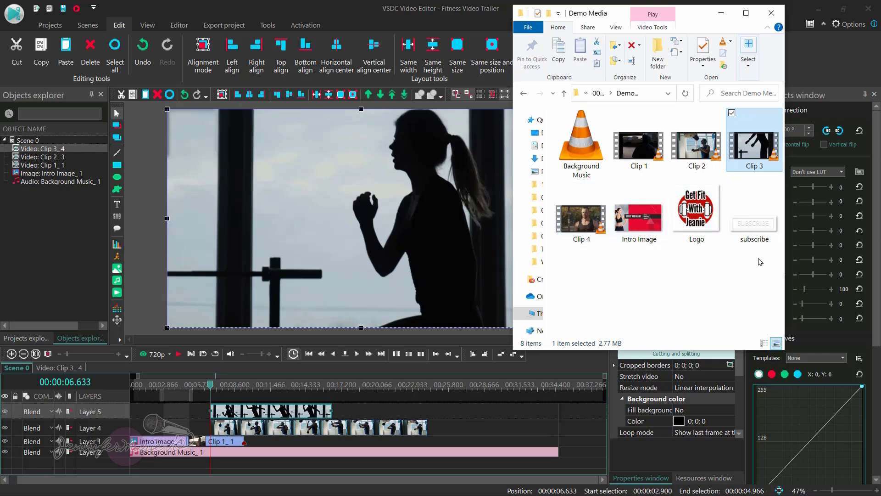
left_click_drag(707, 220, 207, 420)
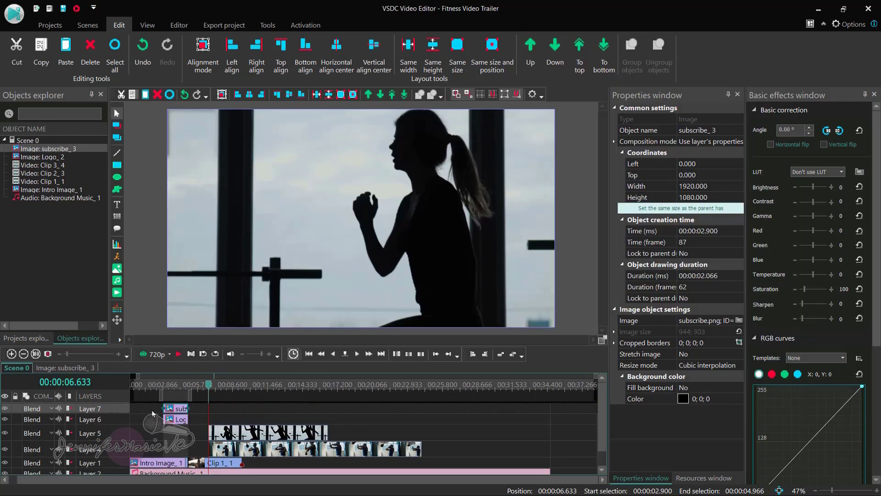
Shift Clip 3 to start where Clip 2 ends, and move the Logo and subscribe images past the end of Clip 3.
left_click_drag(260, 433, 474, 431)
mouse_move(209, 430)
left_mouse_down()
mouse_move(176, 410)
mouse_move(576, 412)
left_mouse_up()
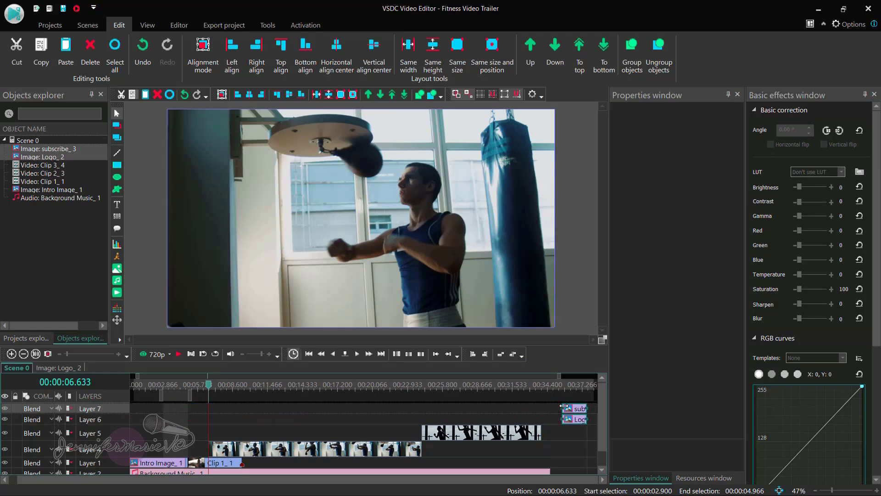
left_click(499, 411)
scroll(449, 427, "right", 2)
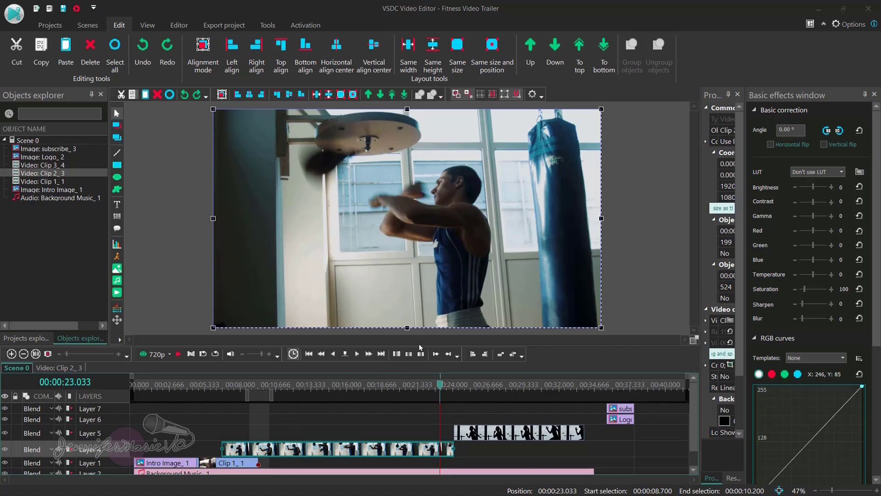
Reposition Clip 2 on Layer 4 so it overlaps Clip 1, starting at frame 191.
left_click_drag(281, 450, 317, 450)
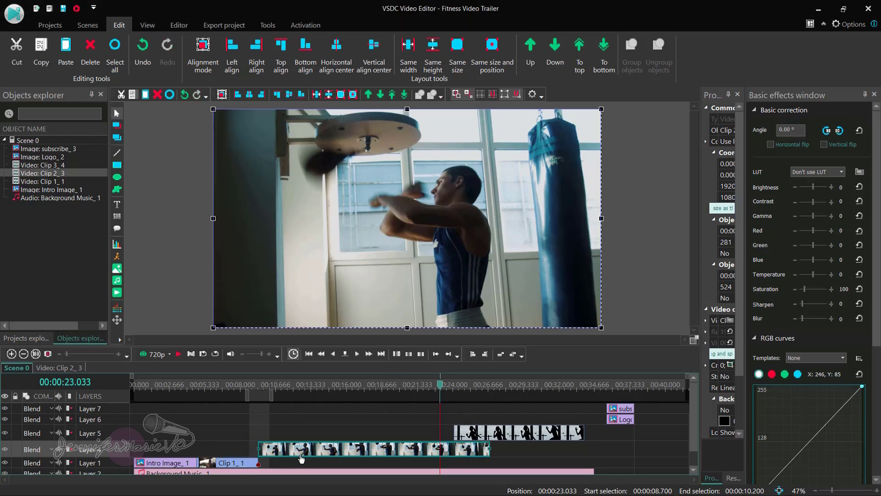
left_click(301, 466)
left_click_drag(303, 455, 258, 456)
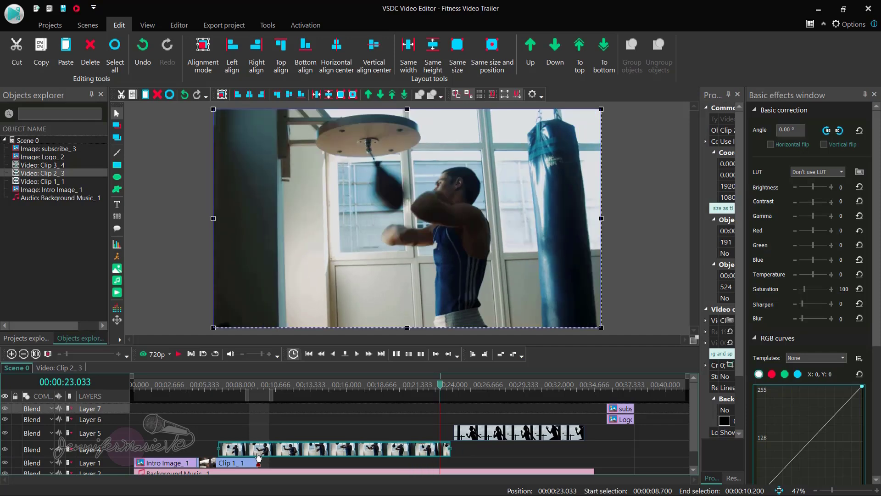
Play from 00:00:05.400 to about 00:00:07.033 to preview how the overlapping Clip 2 covers Clip 1.
left_click(219, 388)
left_click(215, 388)
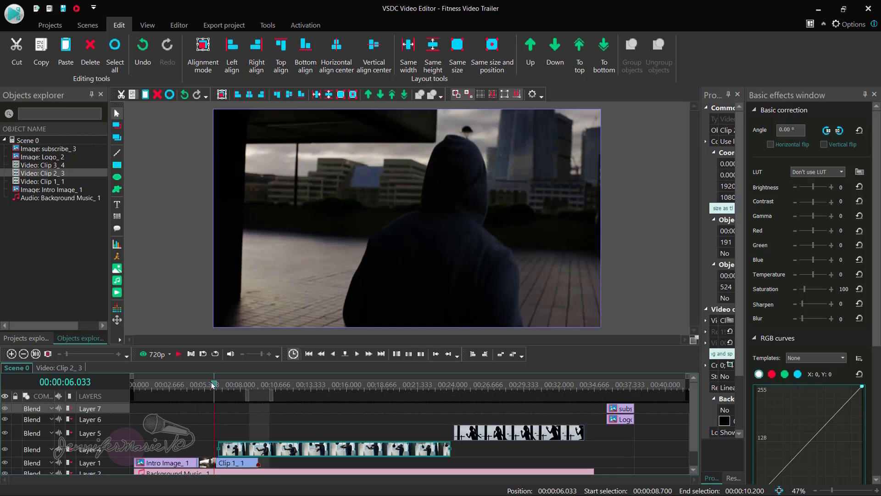
left_click_drag(215, 388, 208, 387)
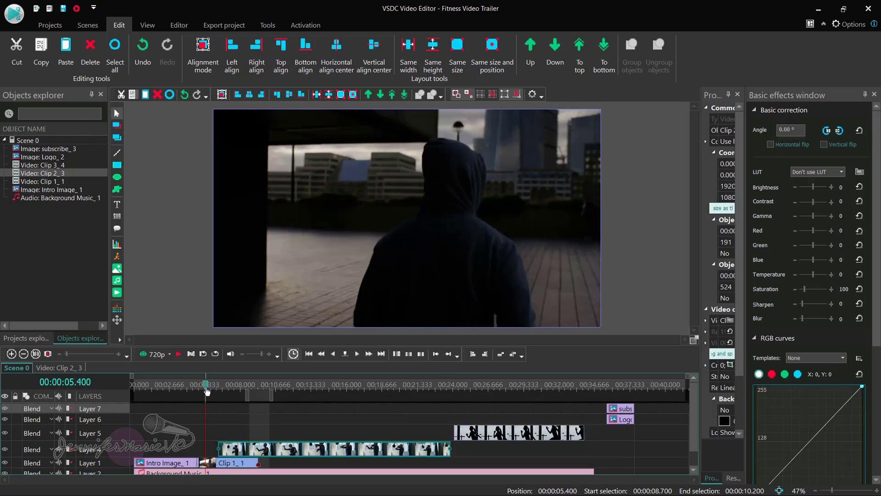
key("space")
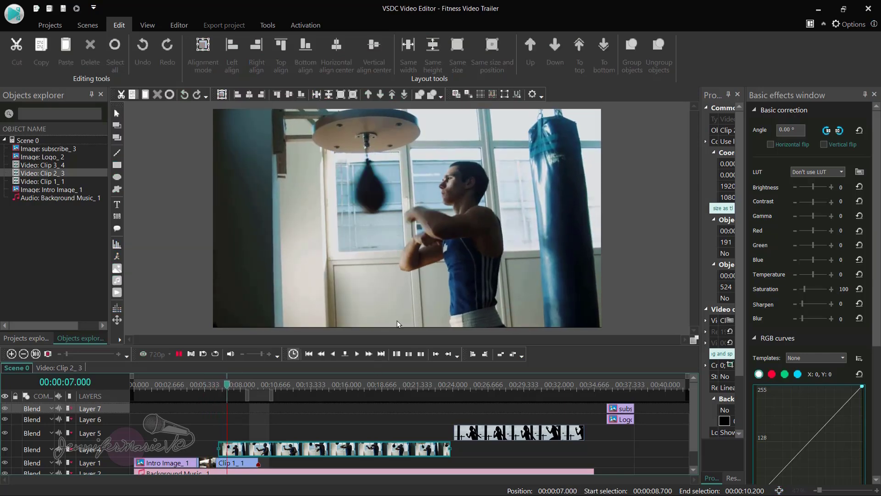
key("space")
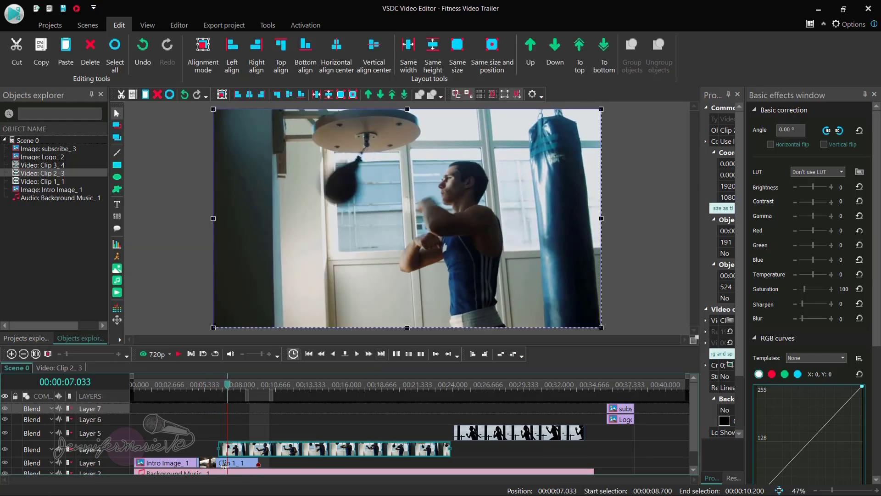
Start Clip 2 at frame 238 and compare the overlap with its layer below and above Layer 1.
mouse_move(238, 466)
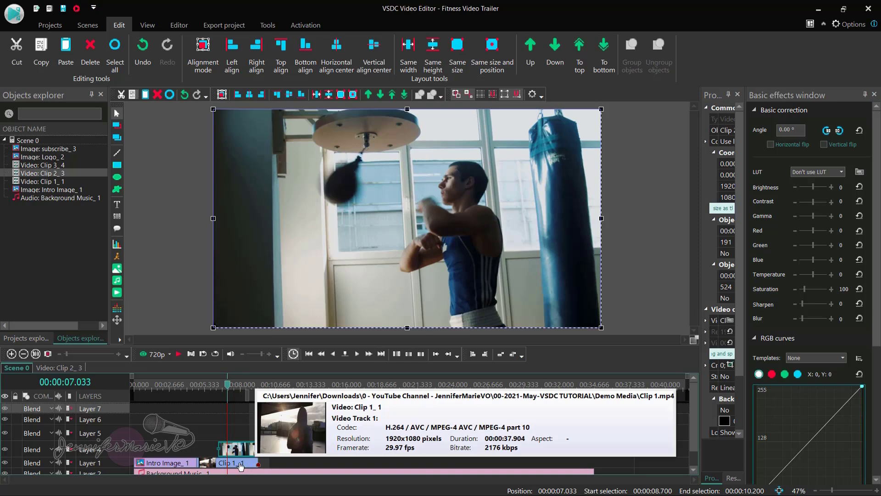
left_click_drag(238, 455, 257, 453)
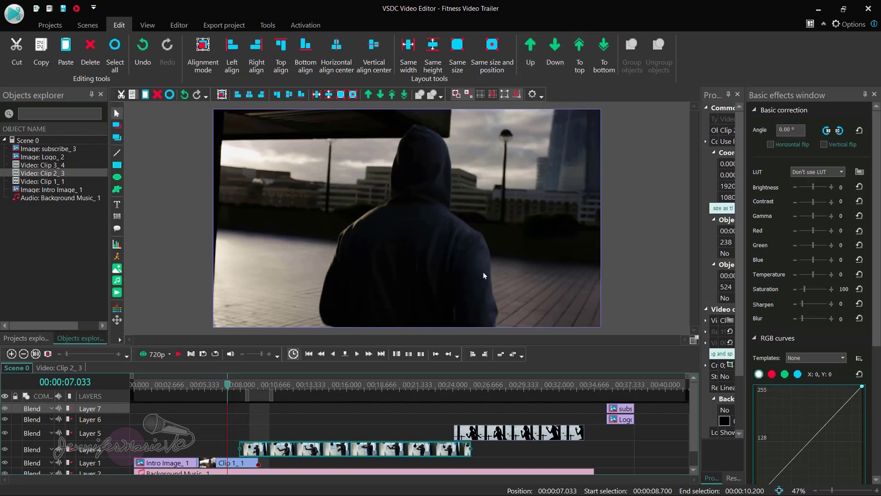
left_click(552, 59)
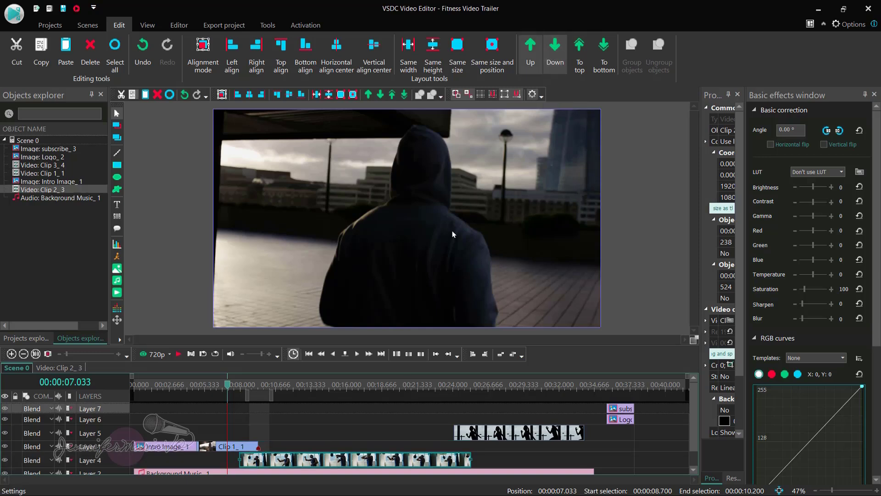
left_click_drag(228, 388, 247, 385)
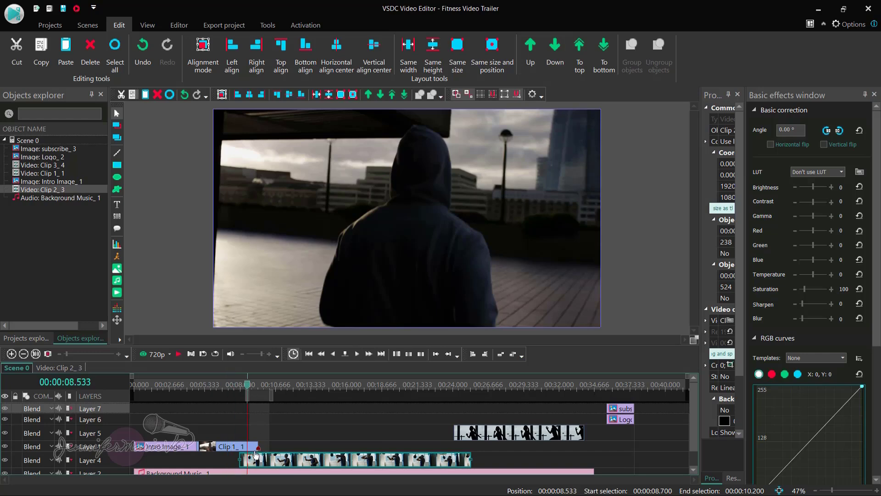
left_click(524, 59)
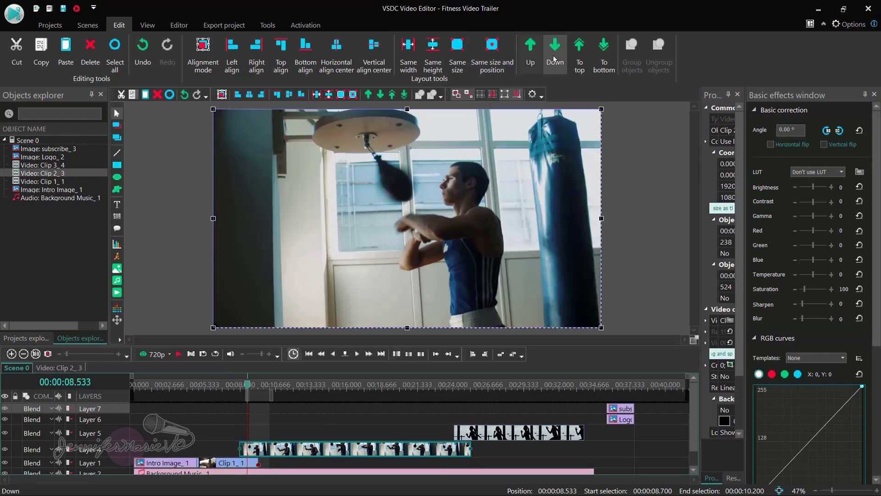
left_click(555, 59)
left_click(532, 58)
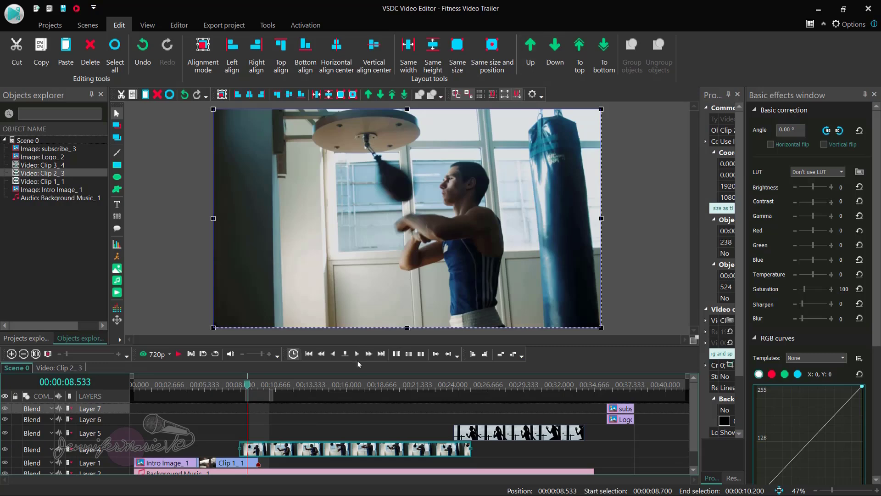
Move Clip 2 onto Layer 1 directly after Clip 1, at frame 281, and preview the cut from 00:00:07.833 to 00:00:12.000.
mouse_move(270, 456)
left_mouse_down()
mouse_move(285, 453)
mouse_move(282, 465)
left_mouse_up()
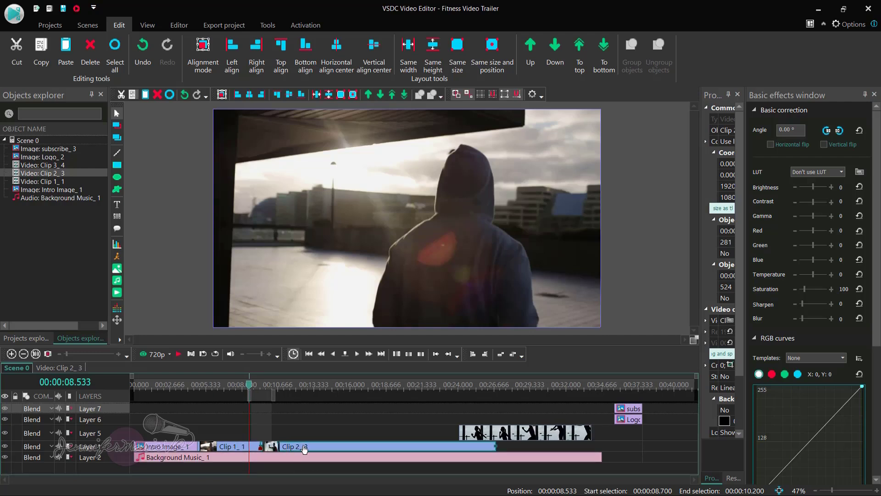
left_click_drag(249, 385, 241, 385)
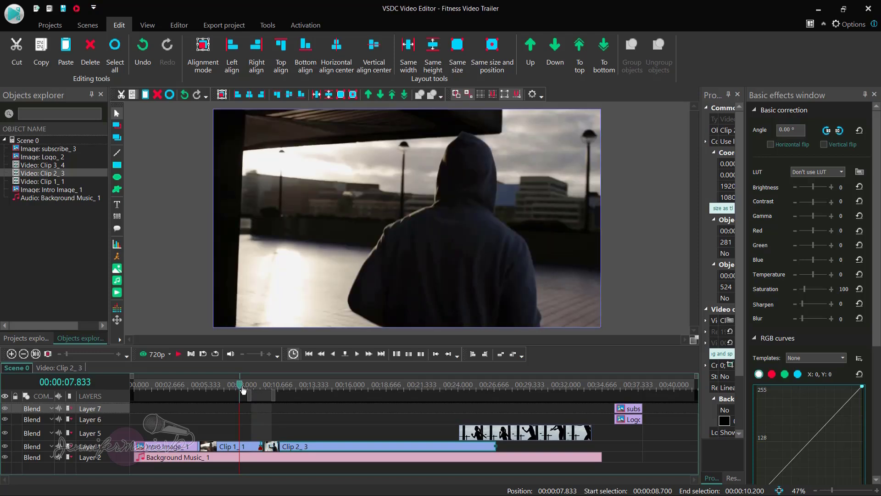
key("space")
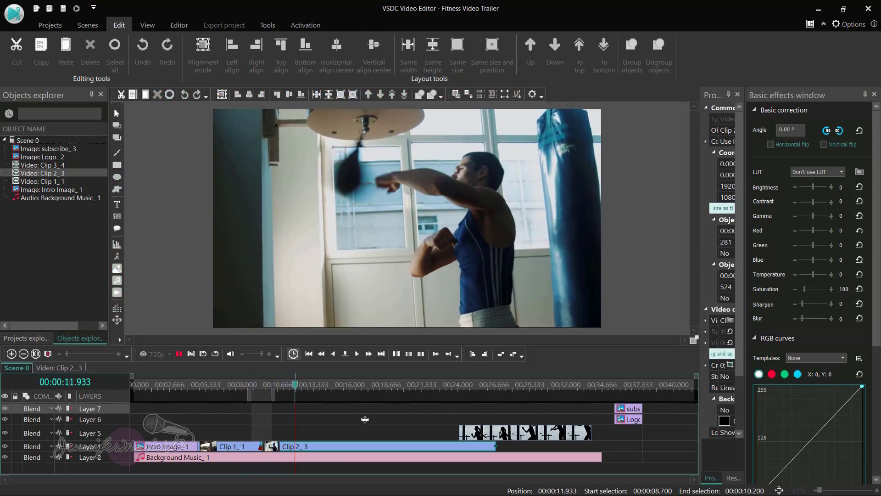
key("space")
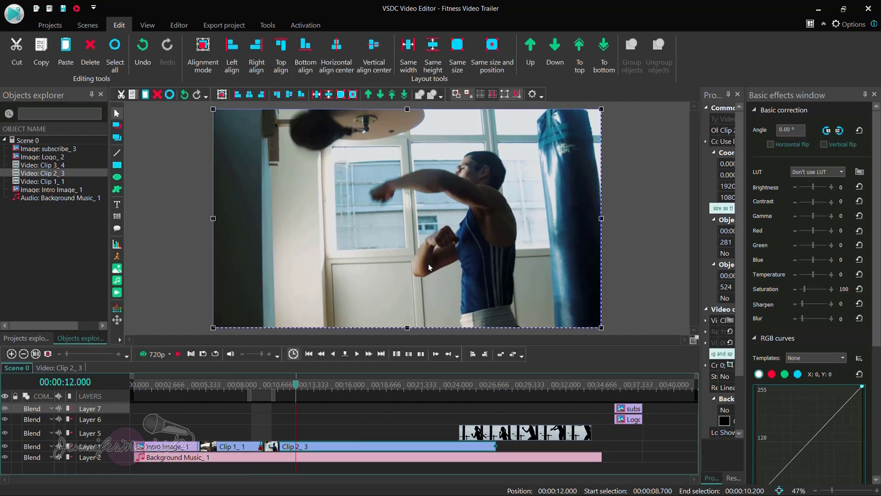
Browse the quick styles and video effects, and apply the Grayscale 100% style to Clip 2.
left_click(179, 26)
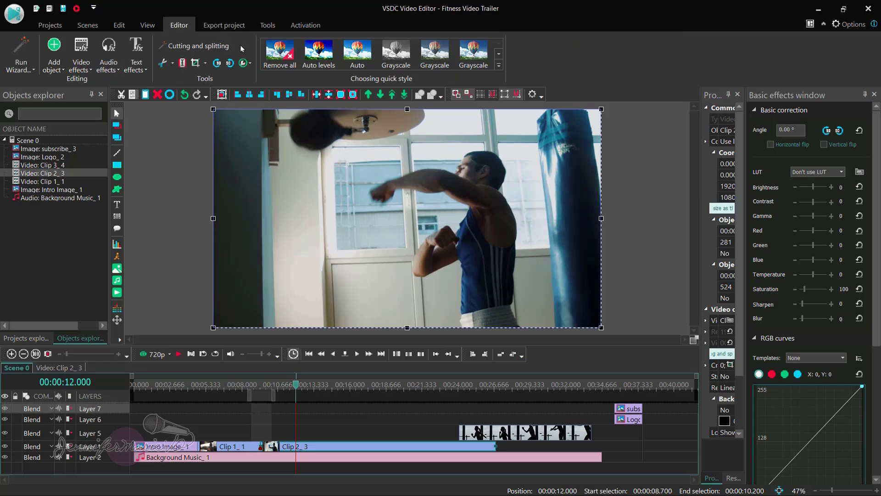
left_click(499, 66)
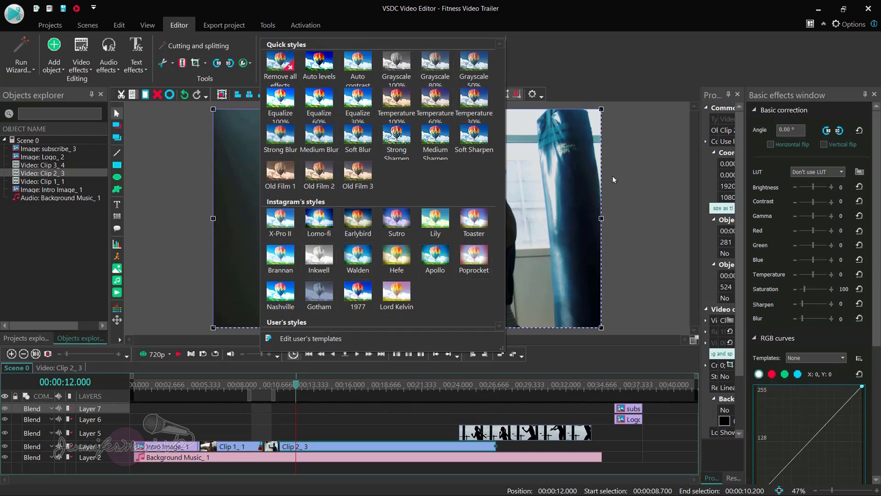
left_click(87, 72)
mouse_move(92, 83)
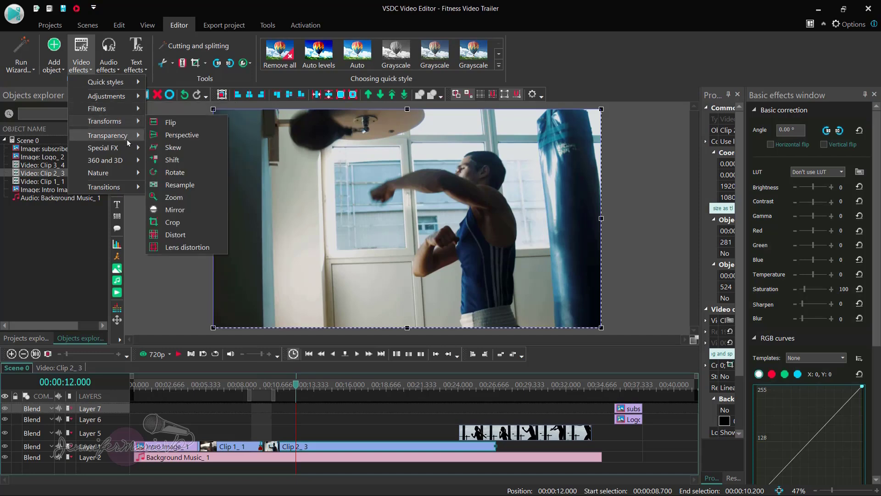
mouse_move(131, 155)
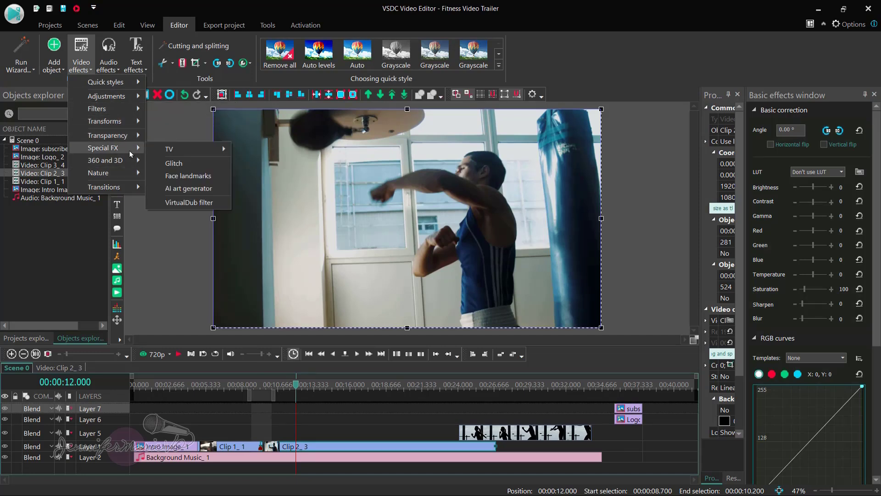
mouse_move(137, 86)
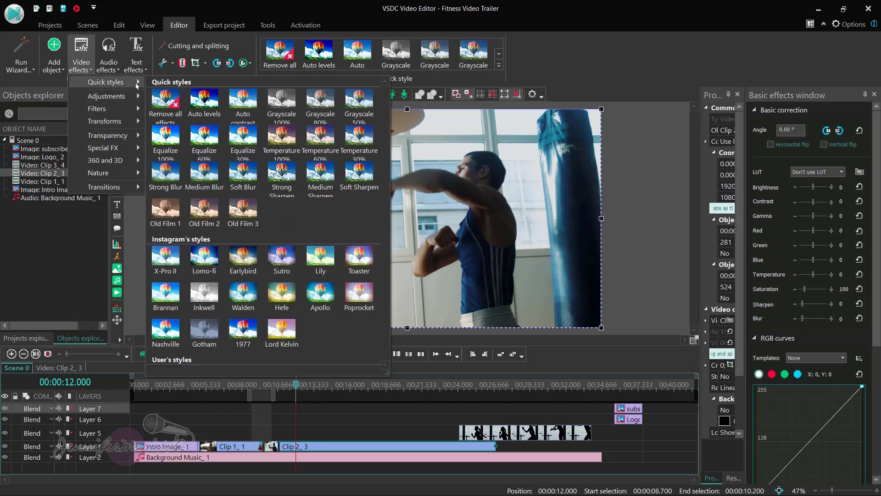
left_click(285, 106)
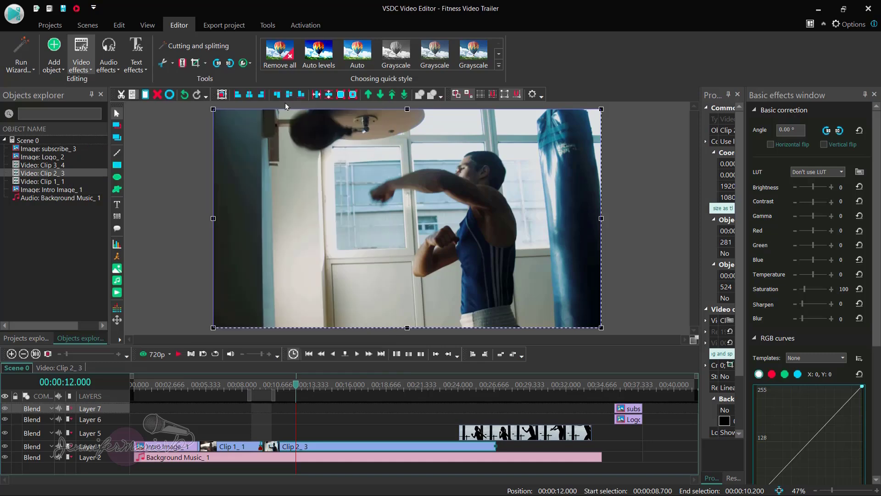
Check the Grayscale effect listed under Clip 2 and scrub back to 00:00:11.633 to review the black-and-white footage.
left_click(68, 174)
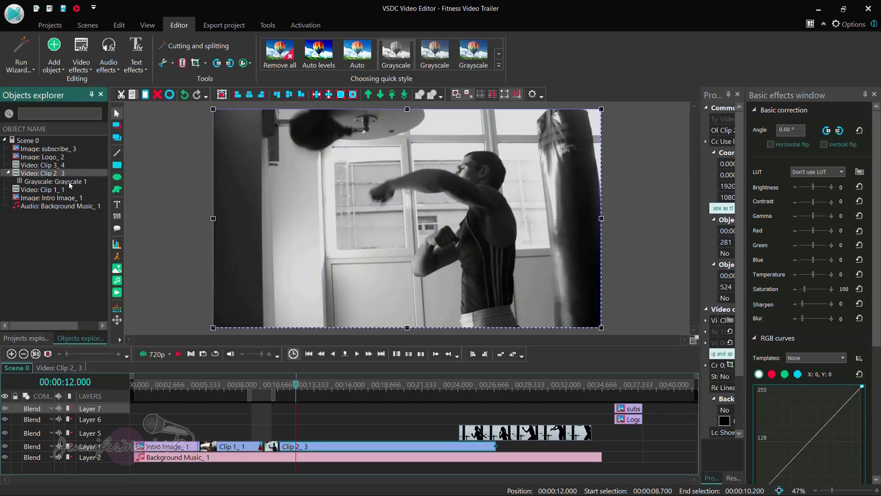
double_click(68, 182)
left_click(62, 174)
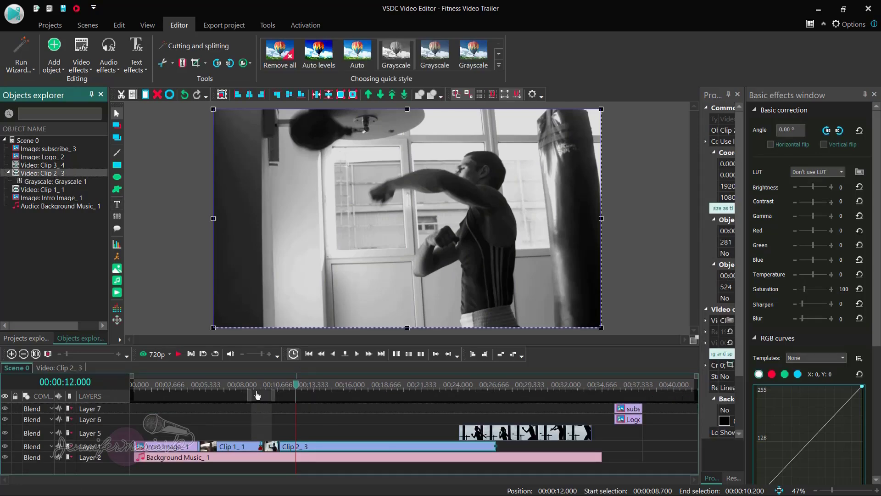
mouse_move(299, 388)
left_mouse_down()
mouse_move(260, 390)
mouse_move(350, 395)
mouse_move(291, 394)
left_mouse_up()
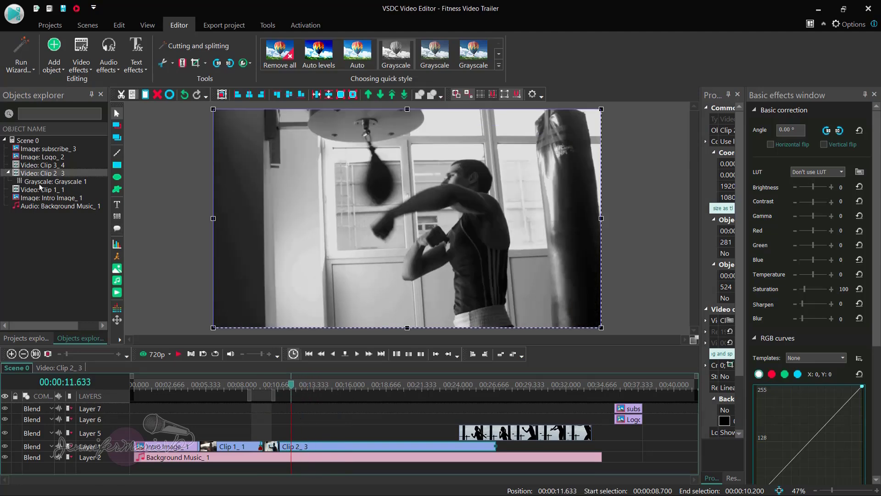
Open Clip 2's effect timeline and trim the Grayscale effect to start at 00:00:04.666, frame 140, and last 272 frames.
double_click(47, 184)
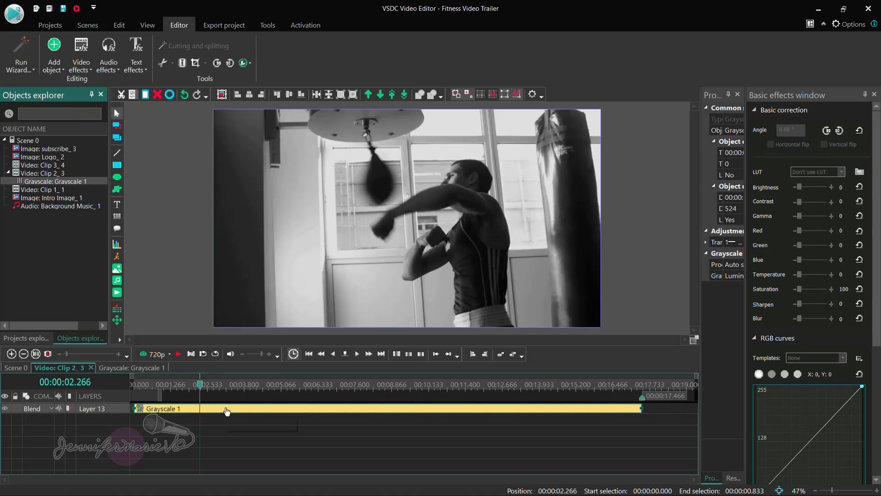
left_click_drag(201, 386, 130, 391)
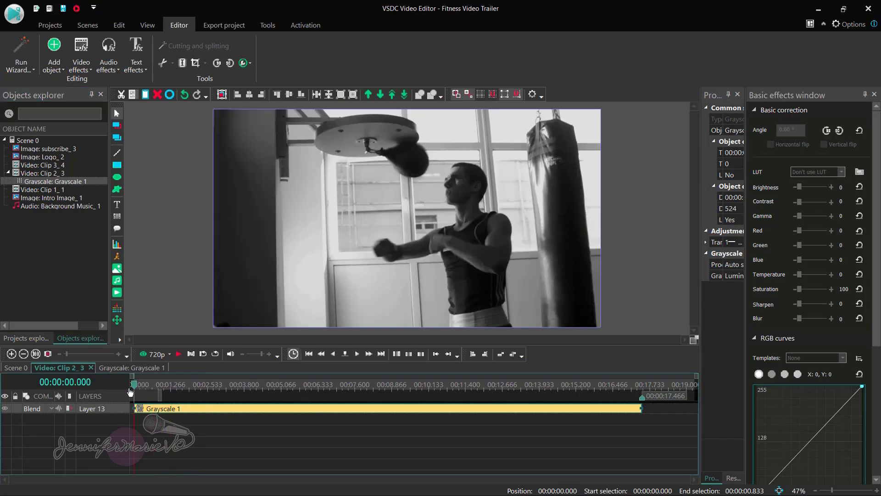
left_click(176, 354)
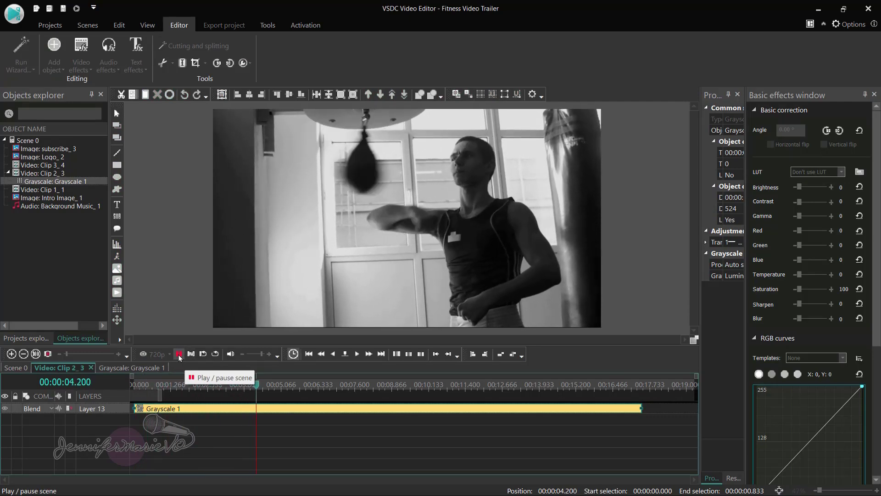
left_click(178, 354)
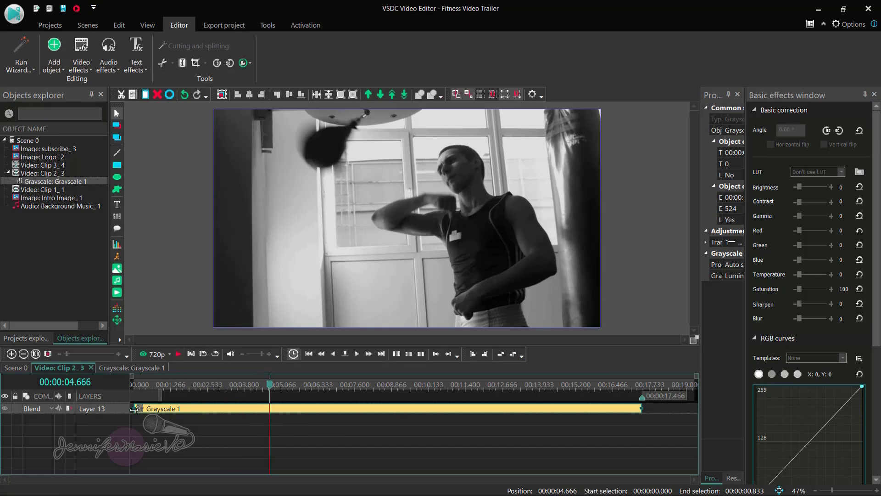
left_click_drag(133, 408, 269, 418)
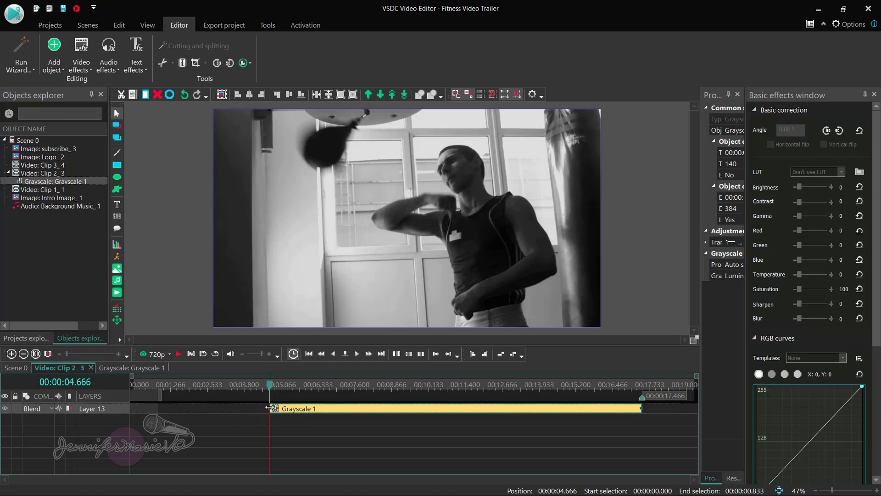
left_click_drag(640, 408, 532, 416)
Preview Clip 2 from 00:00:03.166 to 00:00:07.266 to check the transition from colour to grayscale.
left_click_drag(271, 386, 227, 390)
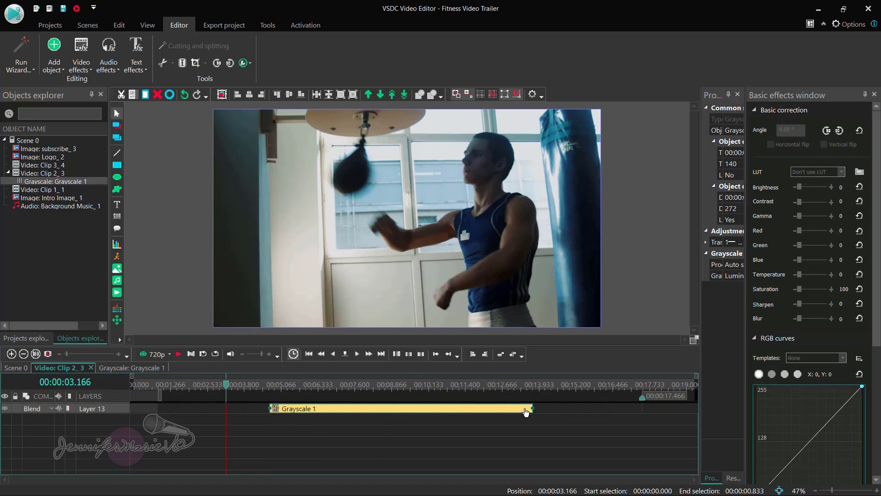
left_click(178, 354)
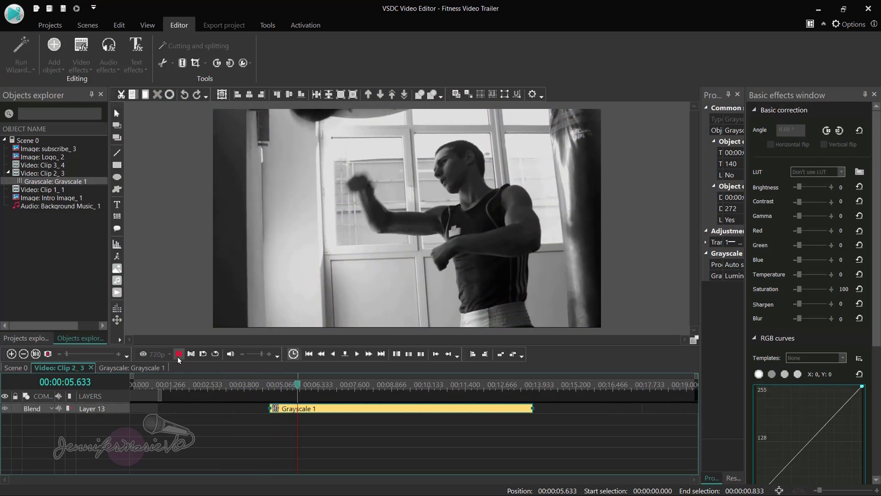
left_click(179, 354)
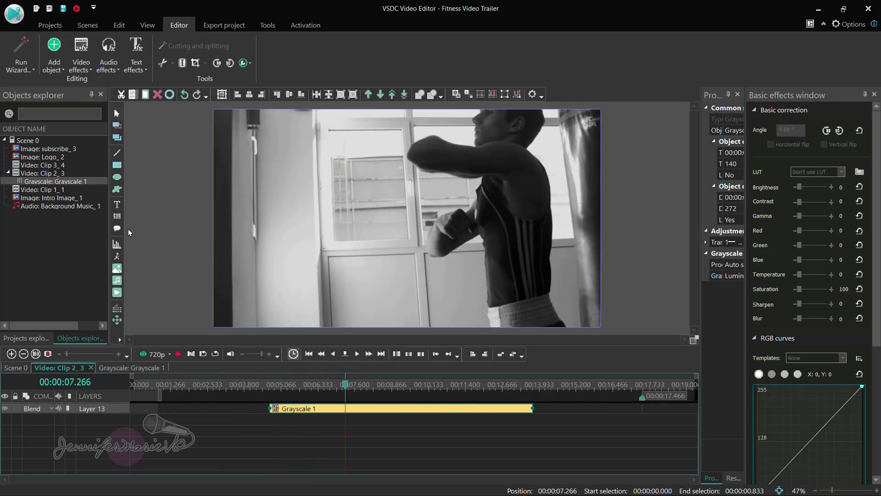
Check the available options for the Grayscale effect, including deletion, and return to the Scene 0 timeline.
right_click(86, 181)
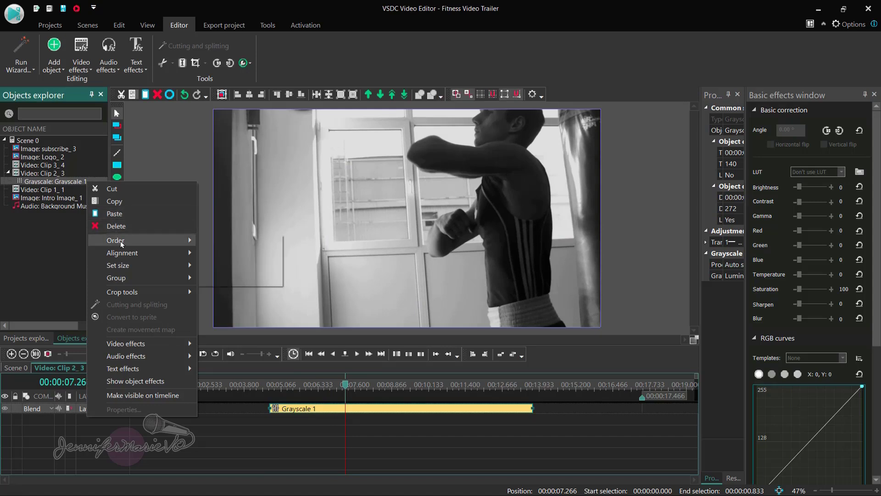
left_click(53, 282)
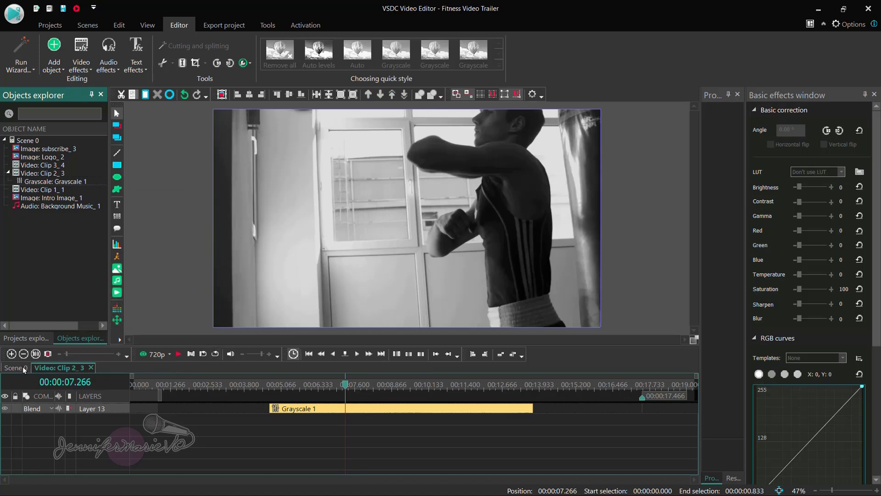
left_click(36, 141)
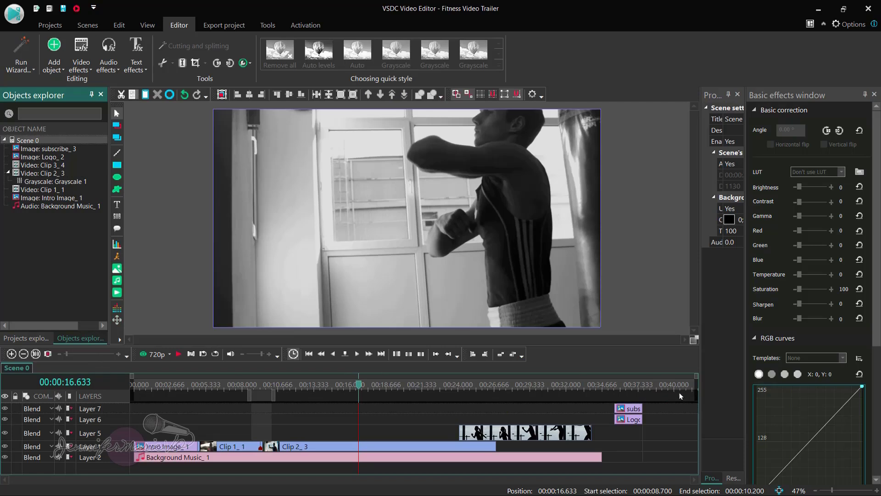
left_click_drag(357, 384, 268, 398)
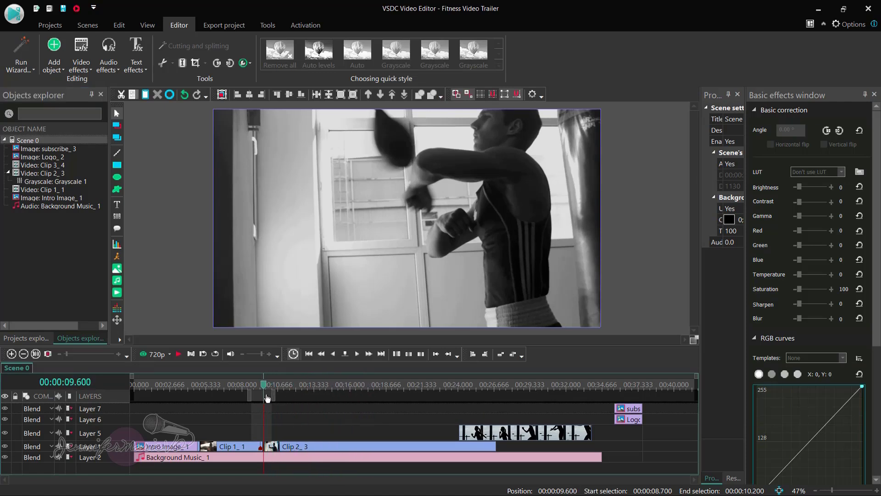
Split Clip 2 at 00:00:18.633 and delete the part after the cut, trying undo and redo on the deletion.
left_click(386, 446)
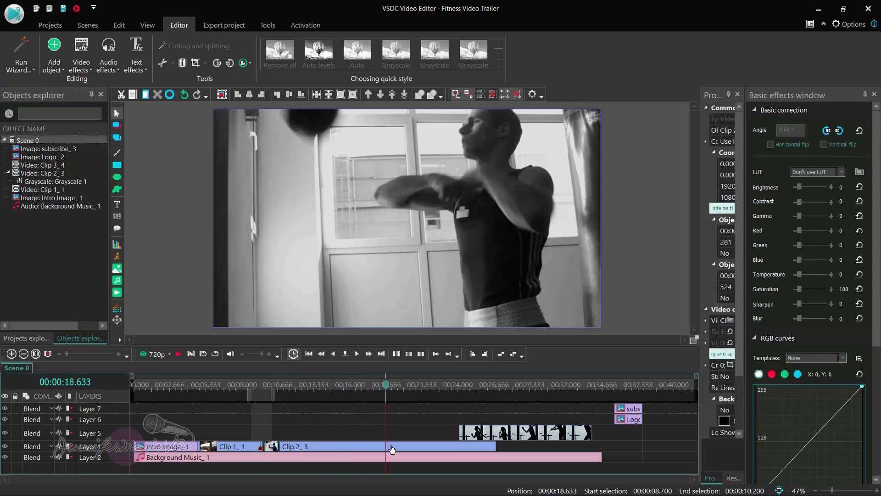
left_click(185, 66)
left_click(427, 448)
right_click(427, 450)
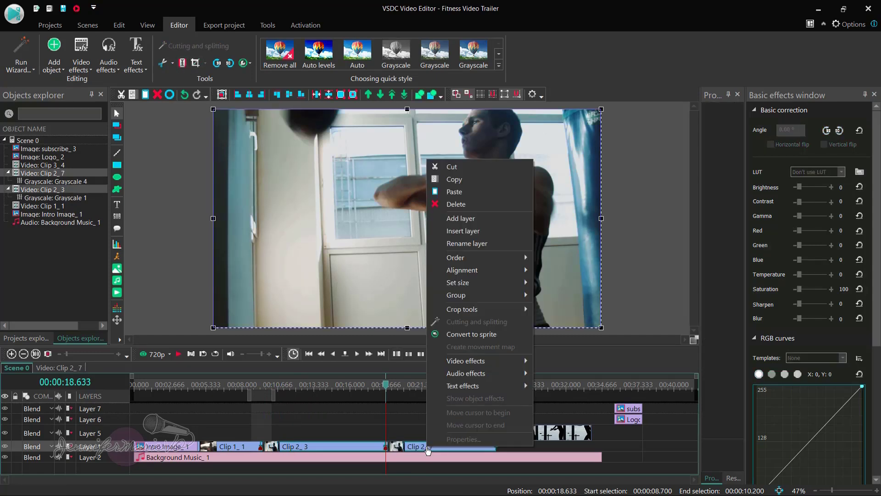
left_click(453, 205)
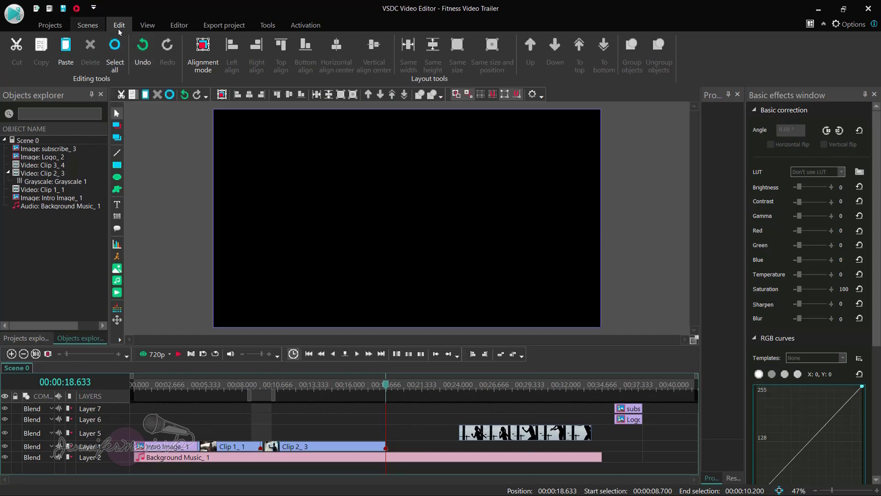
left_click(140, 55)
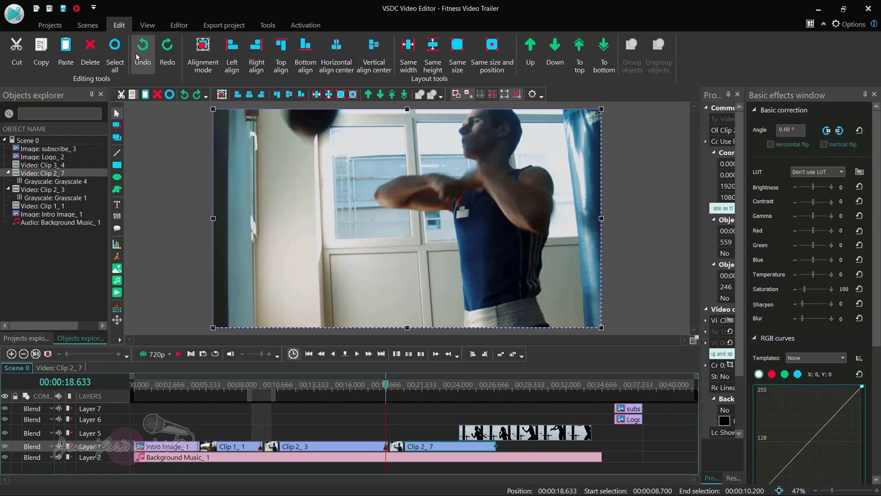
left_click(168, 52)
Move Clip 3 onto Layer 1 directly after Clip 2, at frame 559, and check the scene at 00:00:10.633 and 00:00:08.233.
left_click_drag(447, 444, 403, 450)
left_click(282, 388)
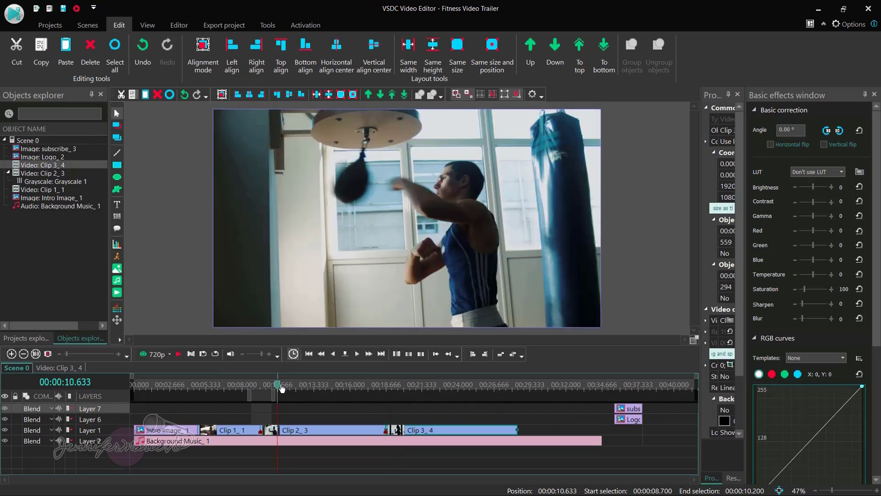
left_click(245, 388)
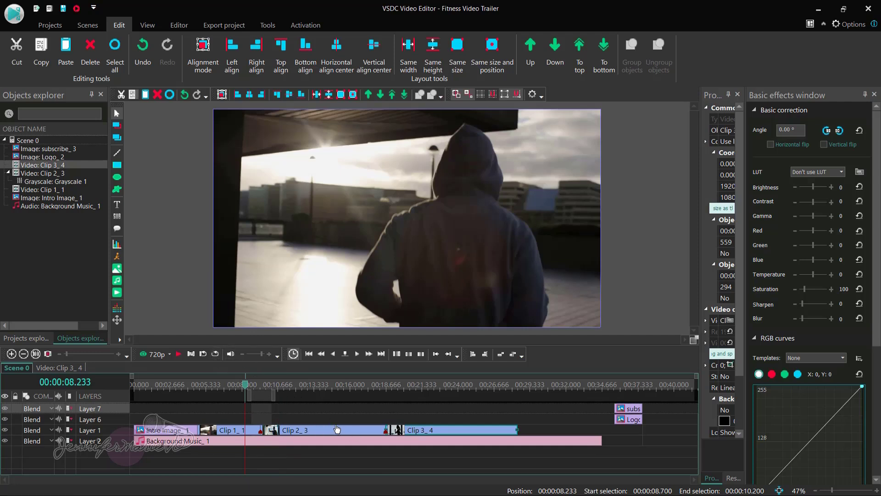
Insert a text object on a new layer from 00:00:14.233, with a box about 1328 by 253 px across the frame's upper middle.
left_click(327, 387)
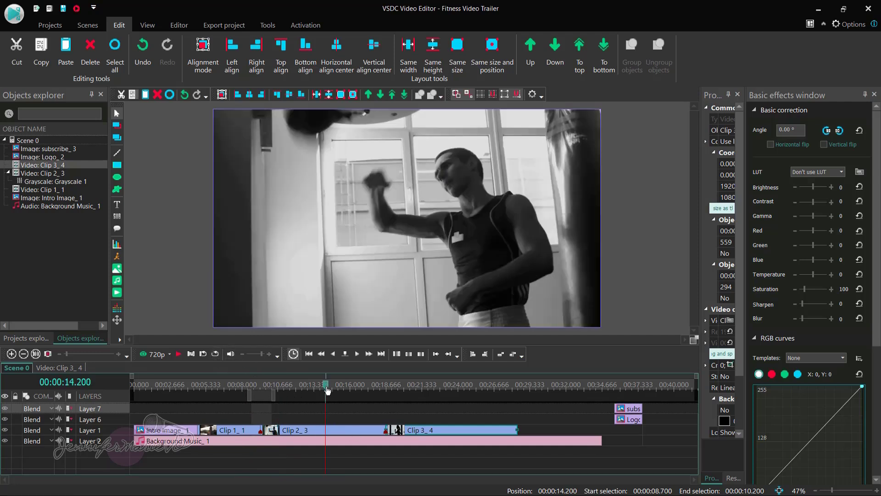
left_click_drag(327, 389, 309, 389)
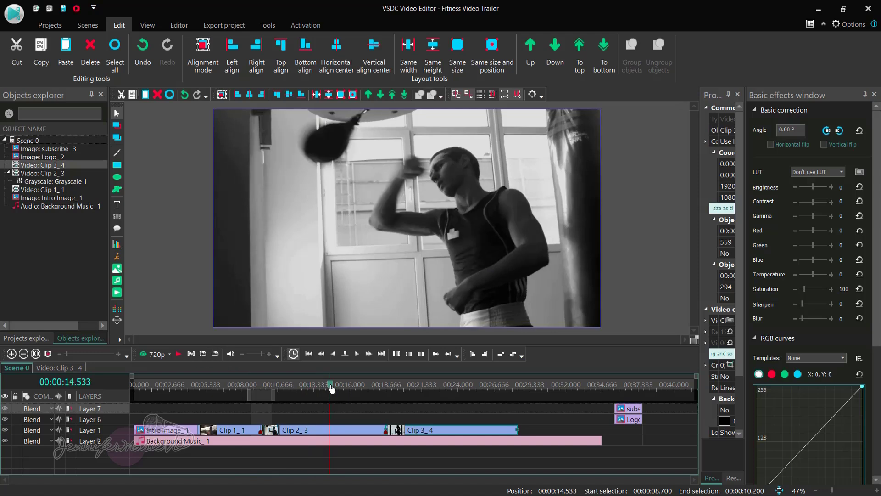
left_click_drag(330, 389, 325, 389)
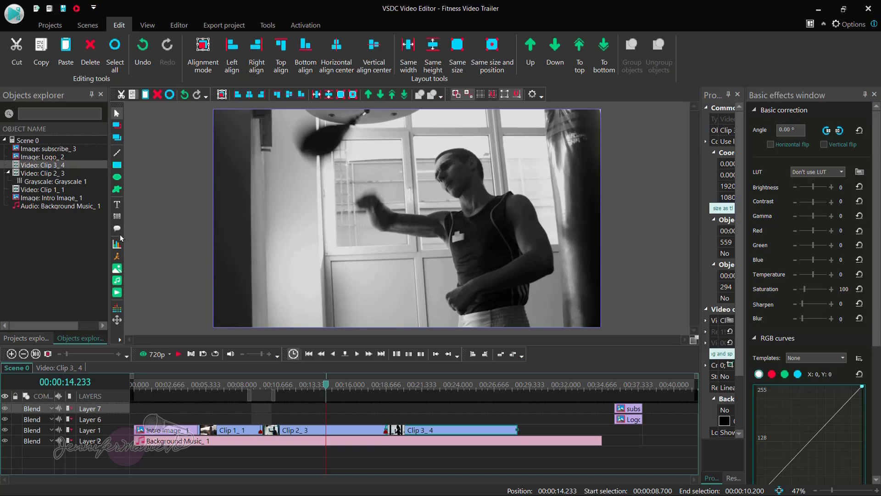
left_click(117, 165)
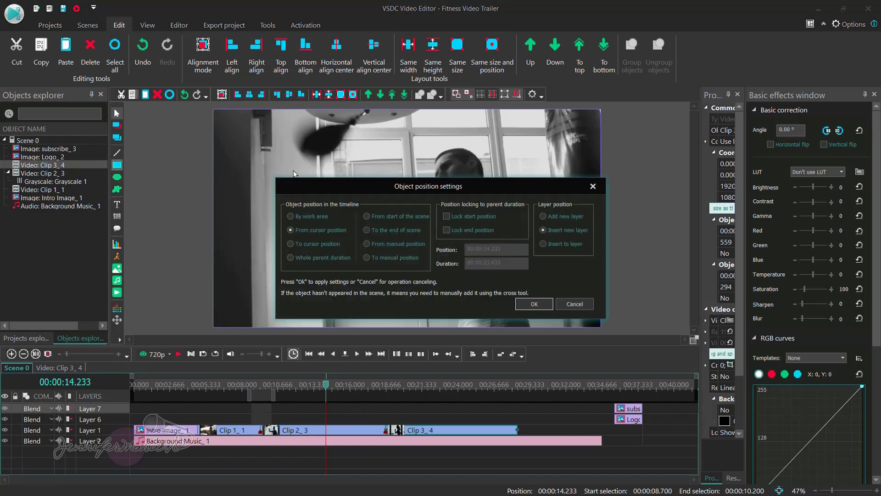
left_click(593, 186)
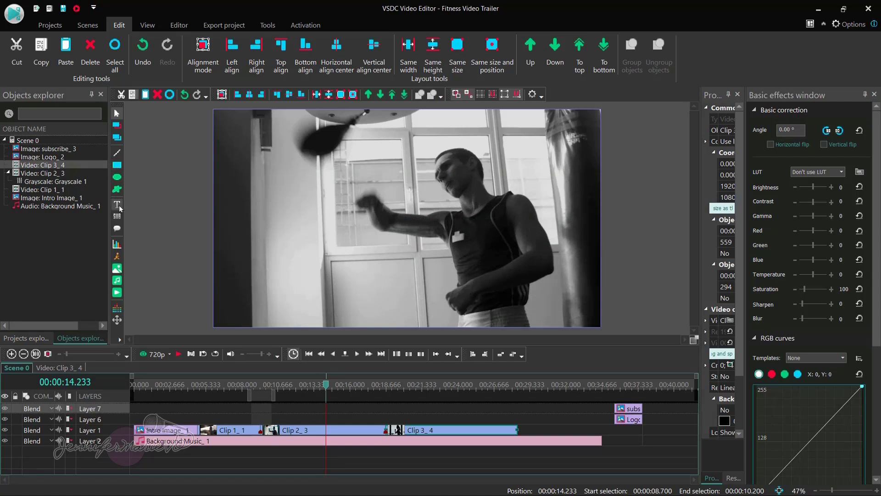
mouse_move(119, 207)
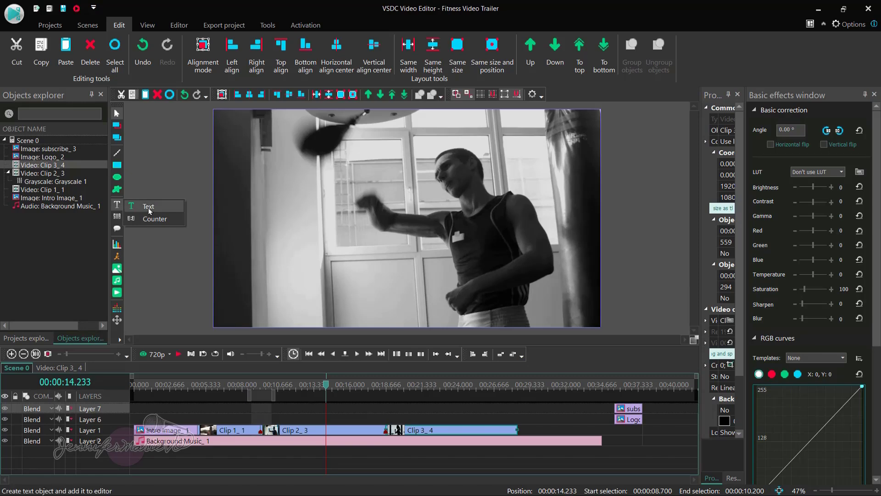
left_click(166, 206)
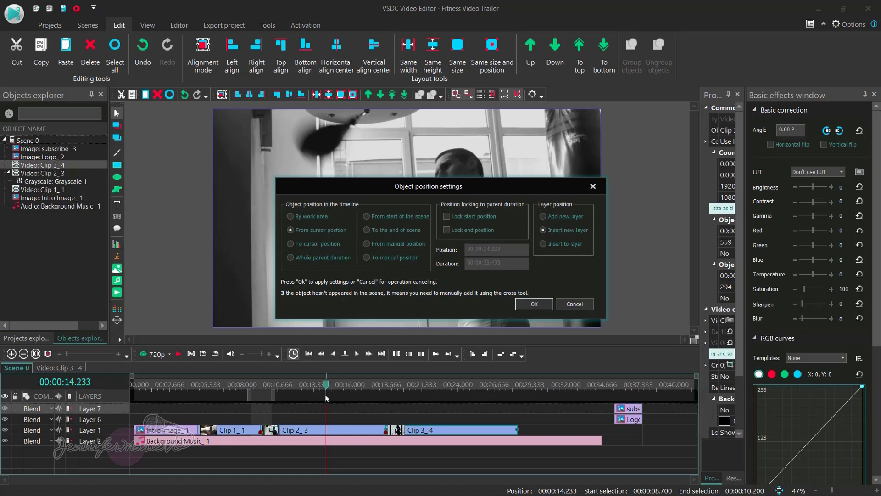
left_click(529, 304)
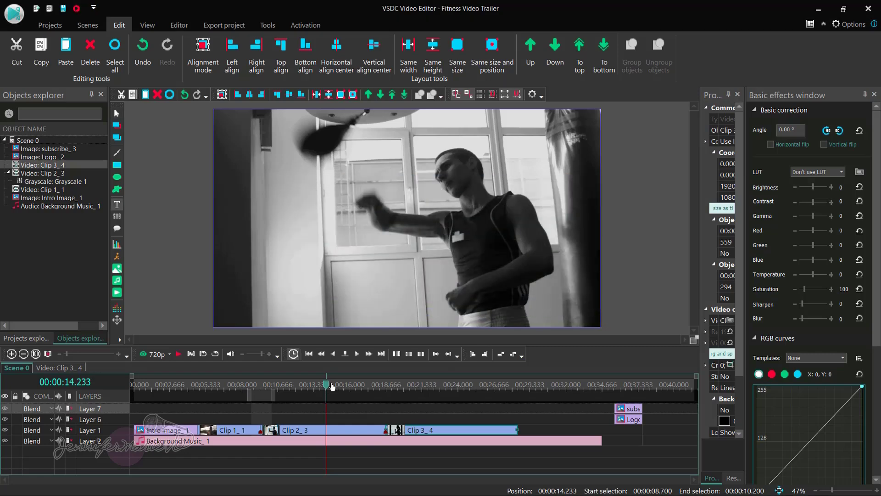
left_click_drag(274, 157, 543, 210)
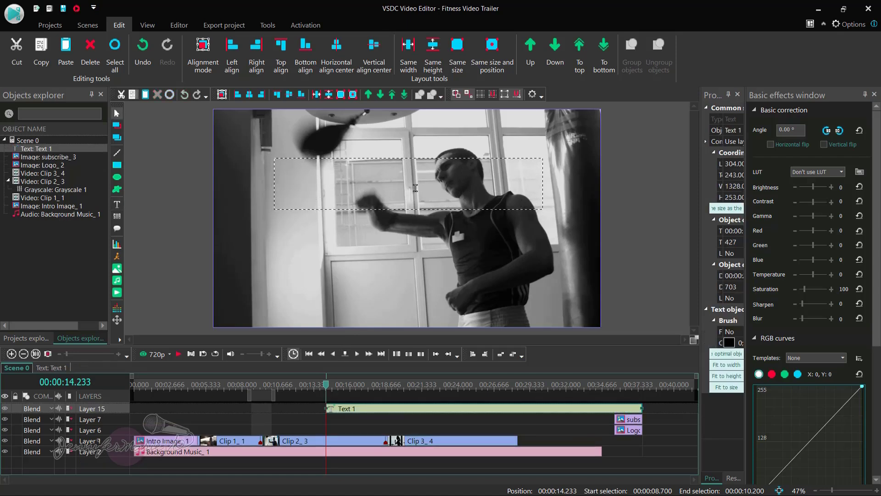
Enter "Work Hard." in the text object and format it as Bahnschrift Bold at 144 pt with a 16 px contour width.
type("Work hard.")
left_click_drag(347, 166, 260, 168)
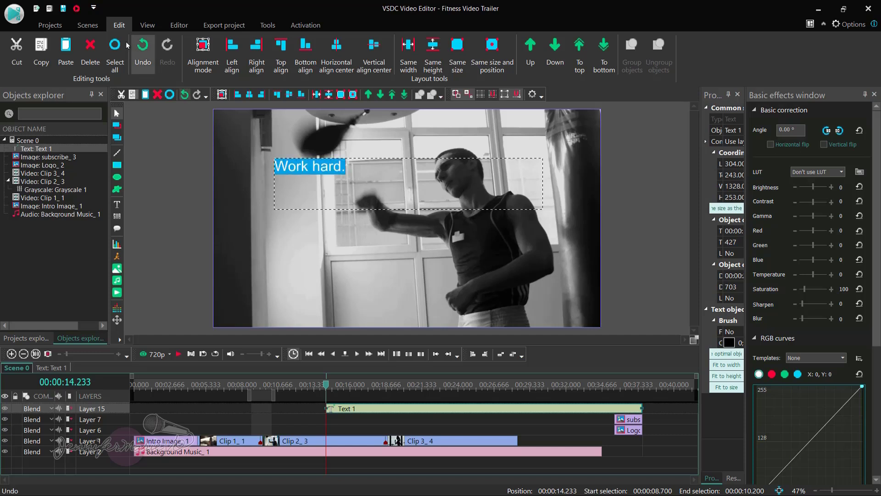
left_click(179, 26)
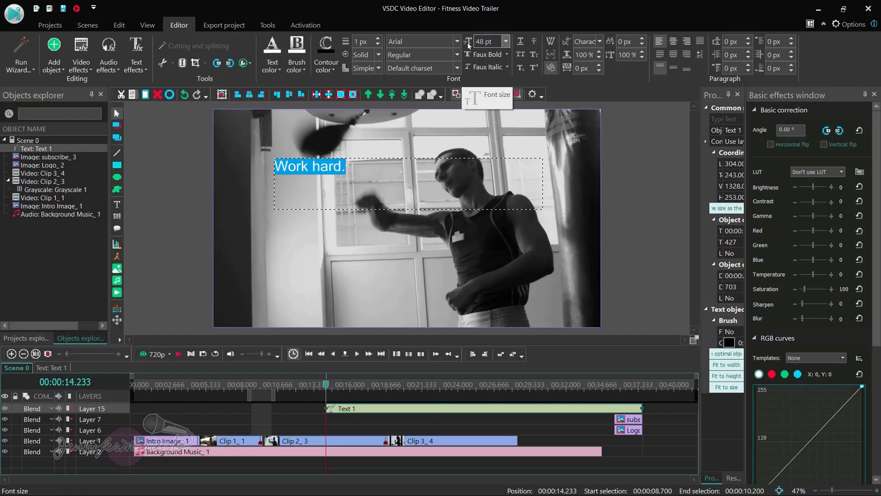
left_click(505, 42)
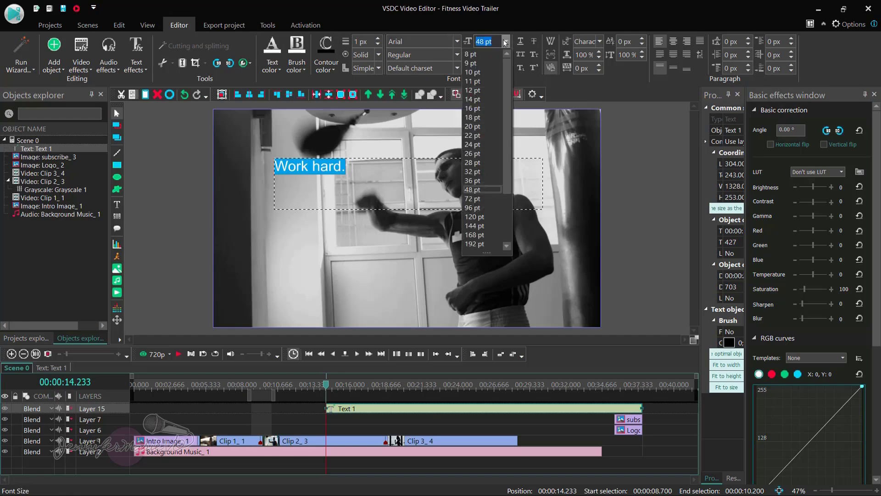
left_click(482, 175)
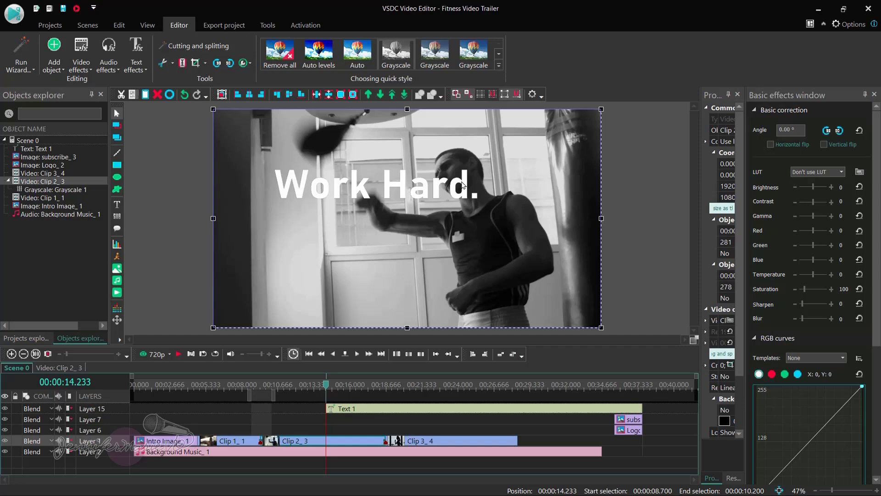
Move the "Work Hard." text to the lower left of the frame, at about 96, 709 px.
left_click(458, 181)
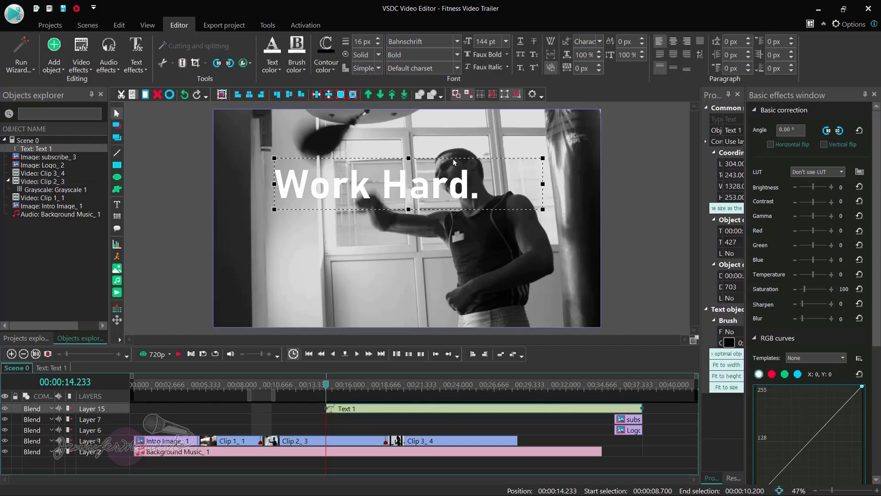
left_click_drag(375, 161, 331, 252)
left_click(411, 251)
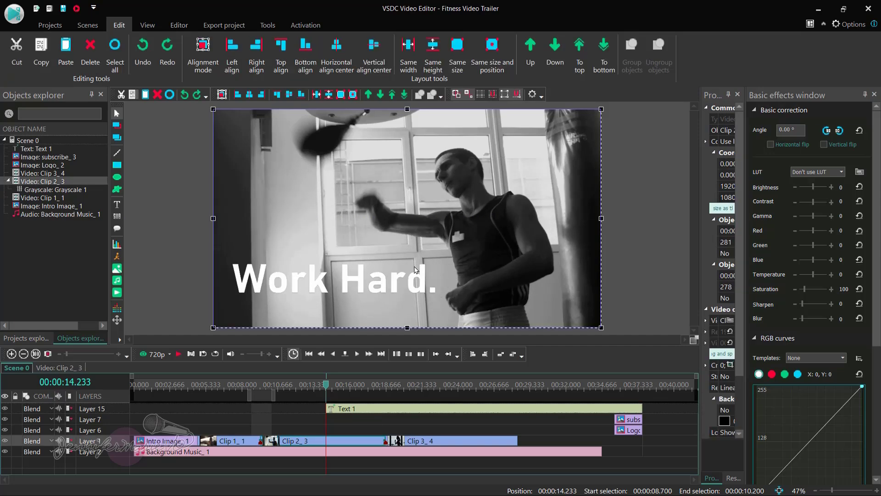
Give the "Work Hard." text a black background using the brush color.
left_click(415, 282)
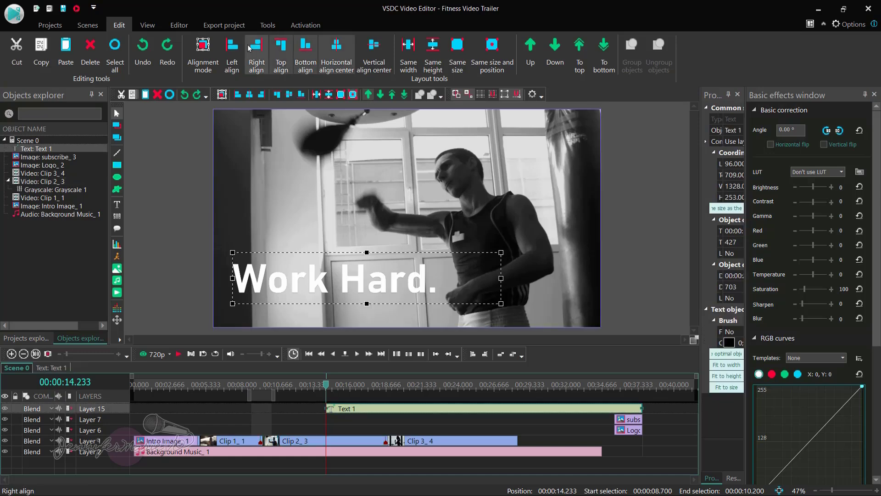
left_click(179, 26)
left_click(298, 70)
left_click(300, 128)
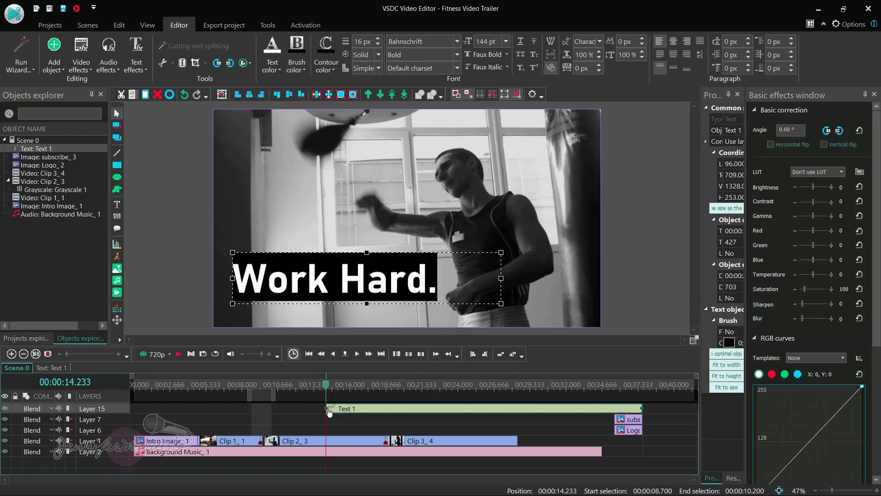
Shorten the "Work Hard." text clip on the timeline so it ends at about the end of Clip 2.
mouse_move(345, 412)
left_mouse_down()
mouse_move(367, 413)
mouse_move(359, 416)
left_mouse_up()
left_click_drag(640, 408, 390, 408)
left_click(500, 387)
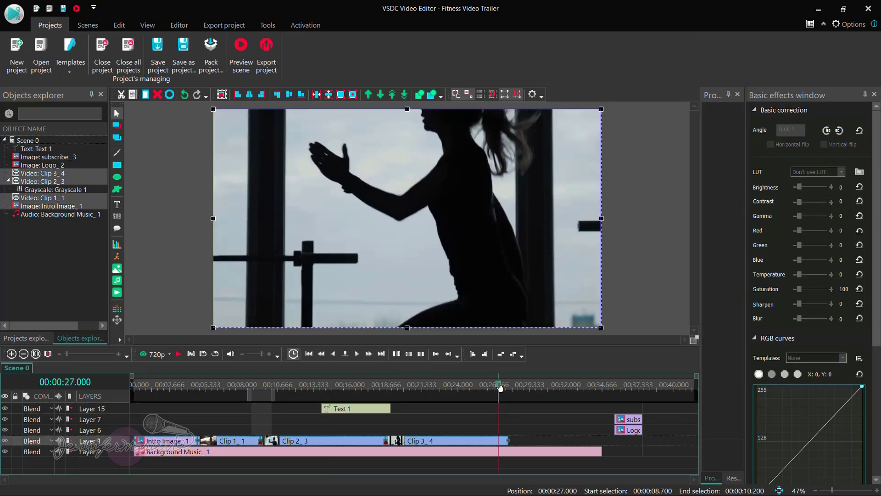
Add a Glitch effect to the intro image, starting from cursor position 00:00:01.233 on a new layer.
left_click(162, 386)
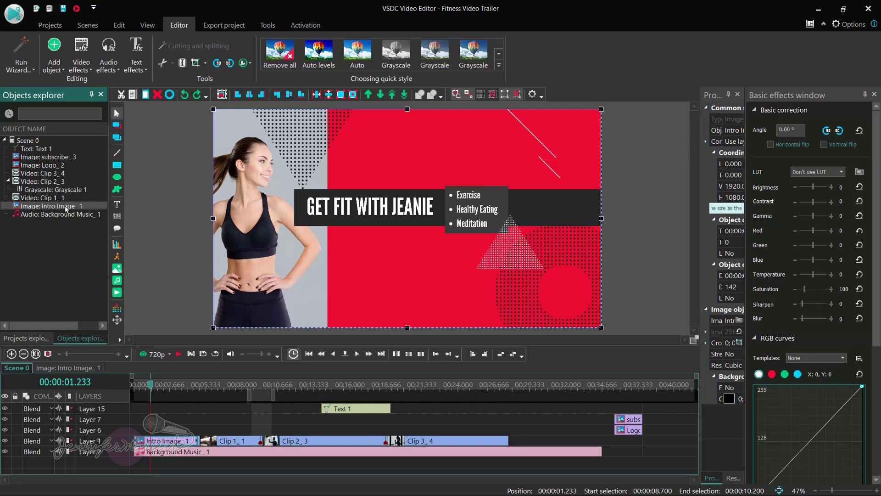
left_click(87, 68)
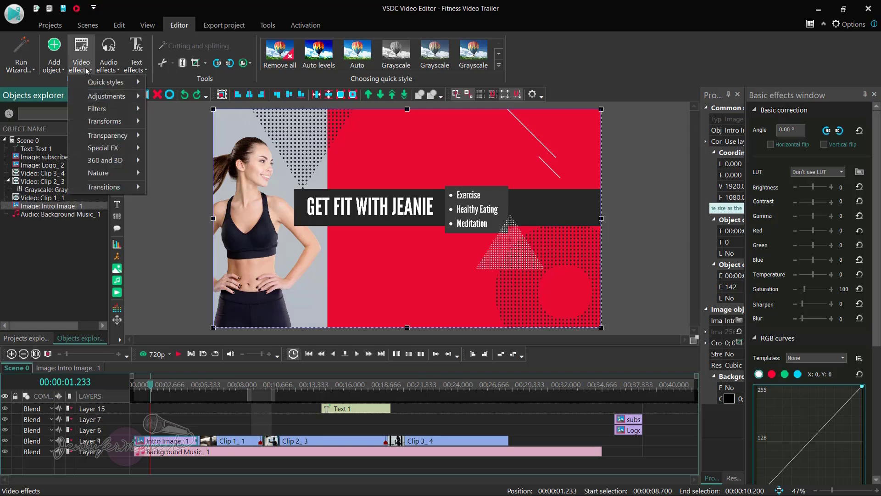
mouse_move(90, 149)
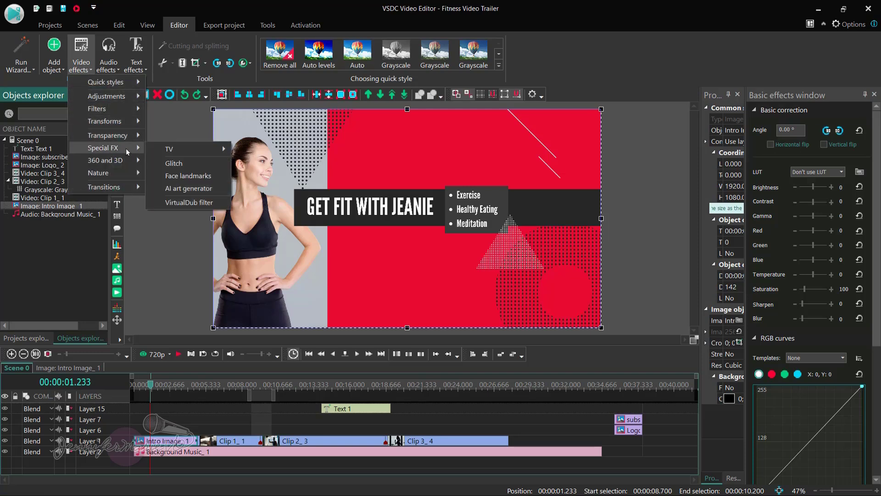
left_click(189, 164)
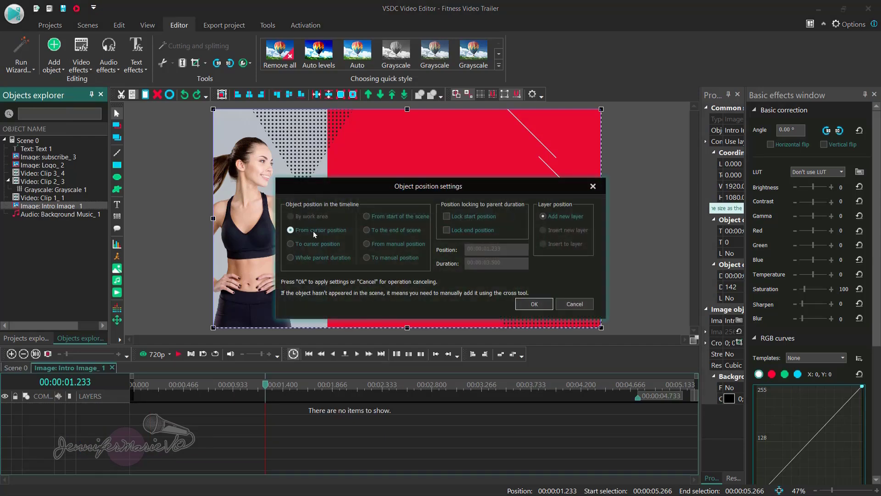
left_click(531, 306)
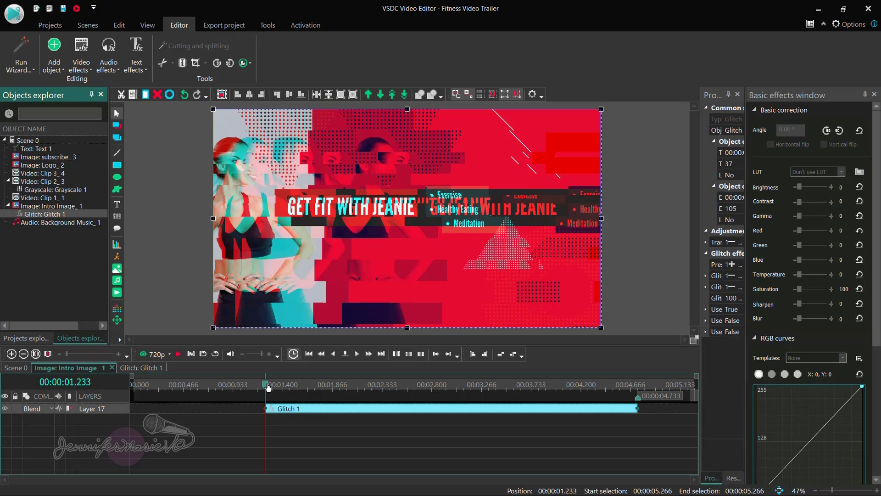
Extend the Glitch effect back to the start of the intro image and play it to check the look.
left_click_drag(267, 387, 135, 385)
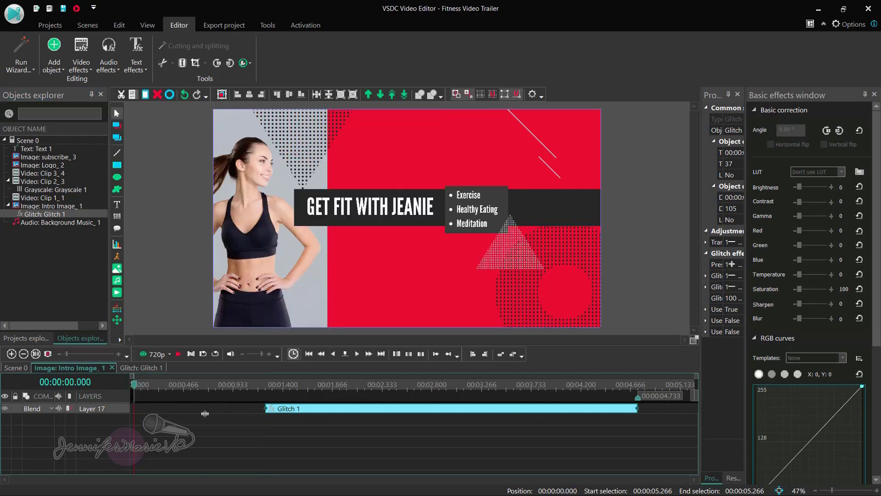
left_click(50, 205)
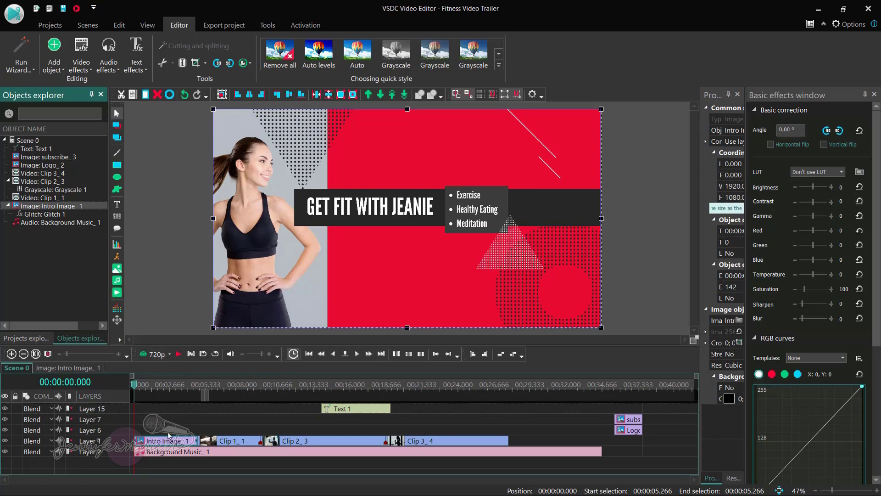
left_click(41, 215)
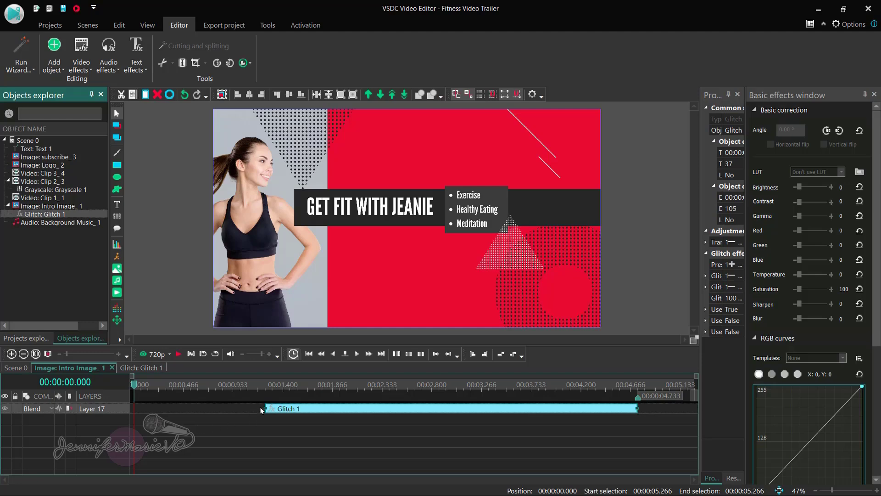
left_click_drag(265, 408, 135, 408)
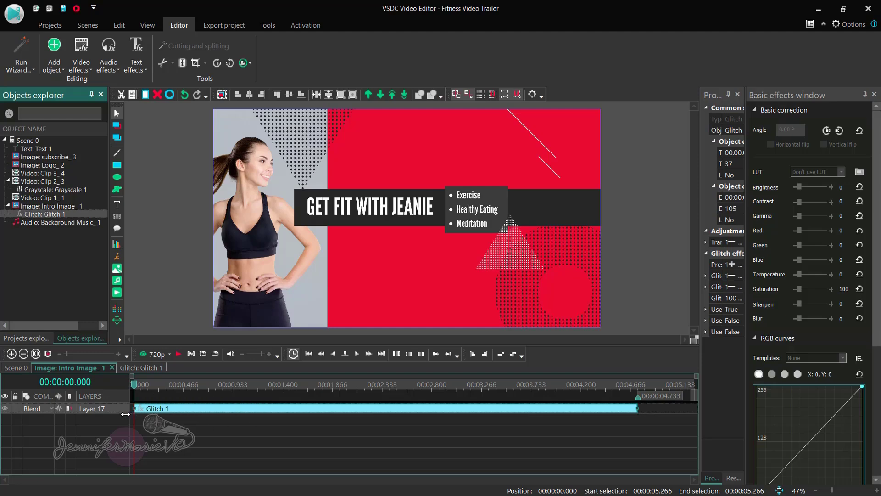
left_click(178, 355)
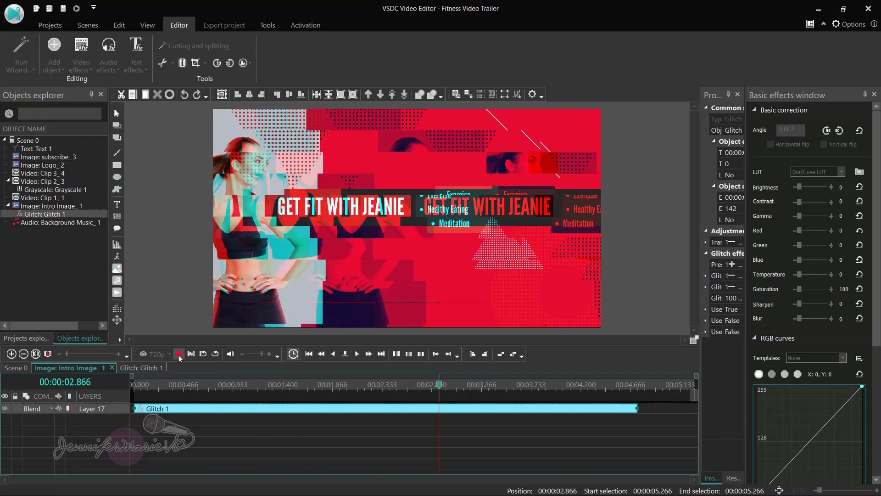
left_click(179, 356)
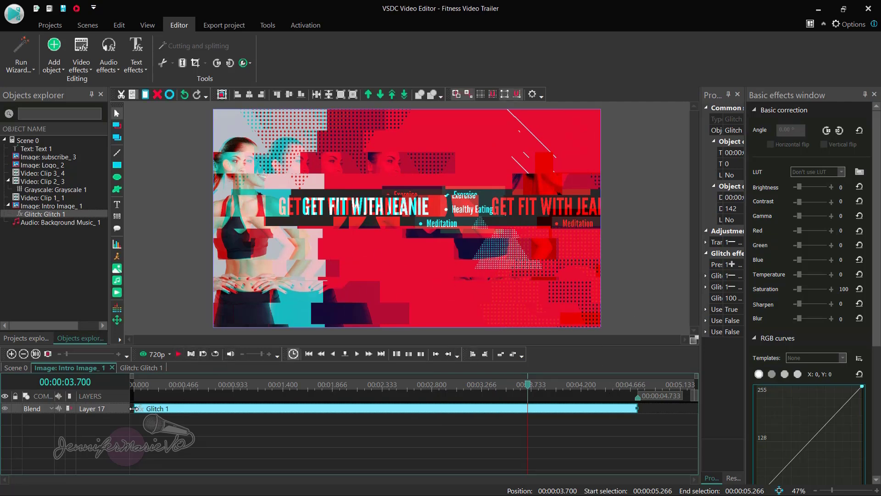
Trim the Glitch effect to start at frame 43 and last 53 frames, and preview the intro from the beginning.
left_click_drag(140, 409, 287, 408)
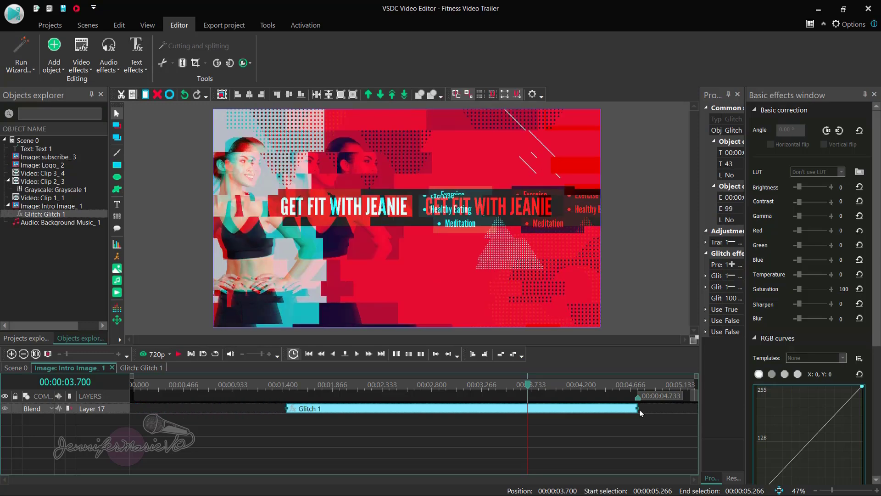
left_click_drag(635, 408, 473, 408)
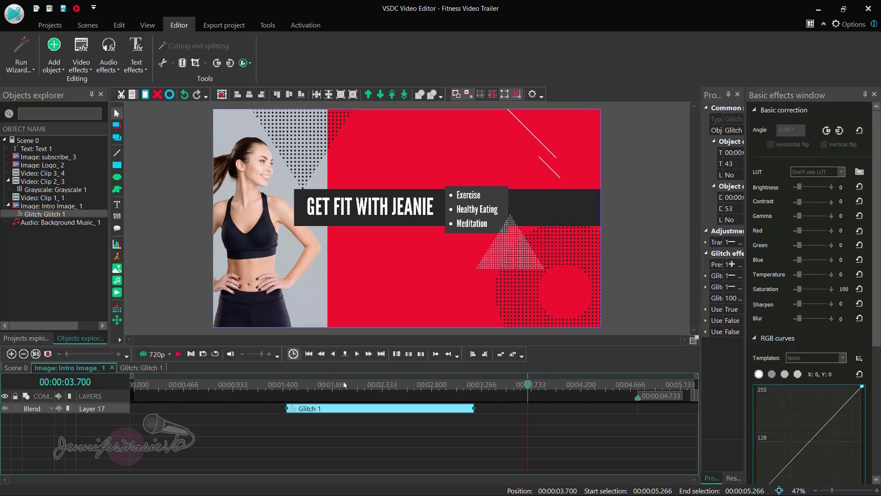
left_click_drag(528, 385, 133, 415)
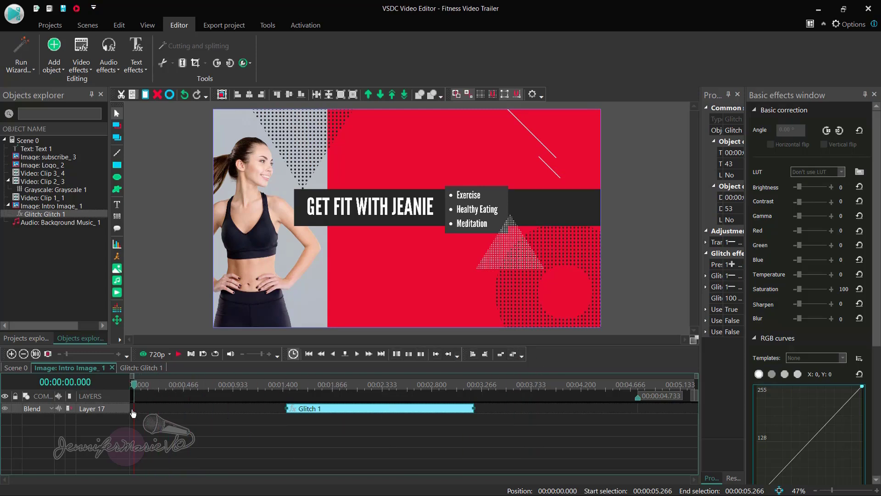
left_click(178, 355)
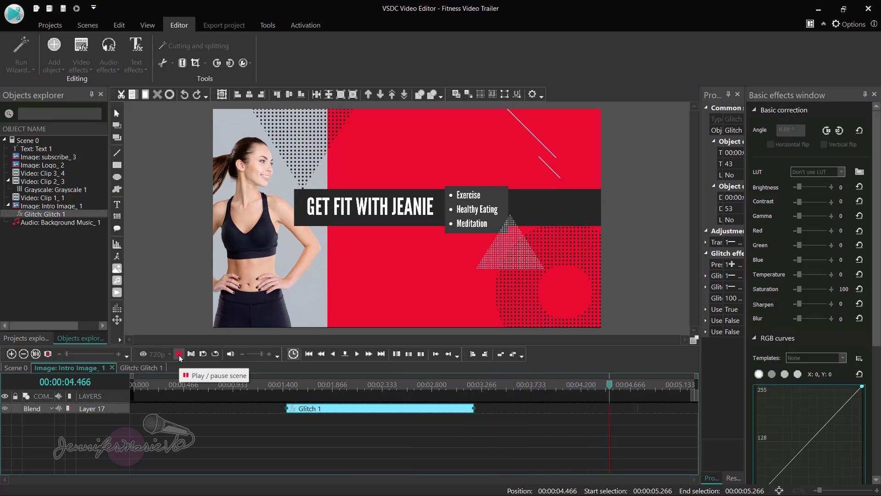
left_click(179, 357)
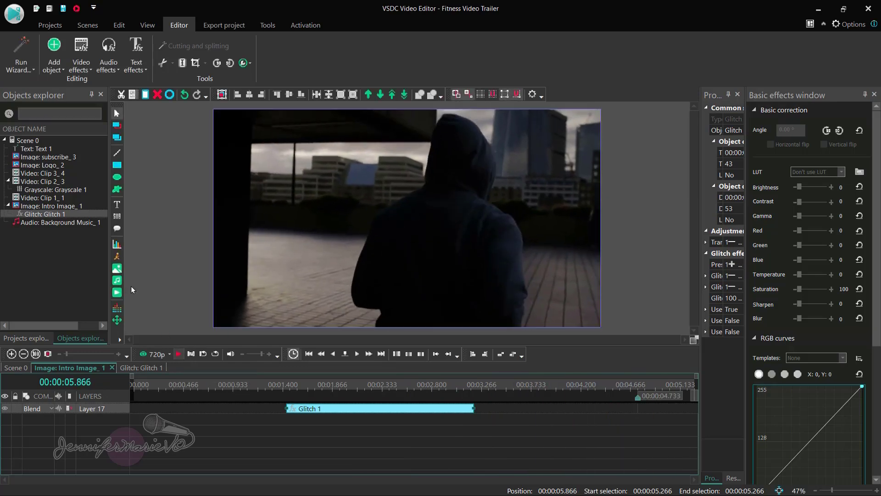
In the main scene, move the subscribe and logo images together to frame 850, shortly after the end of Clip 3.
left_click(31, 141)
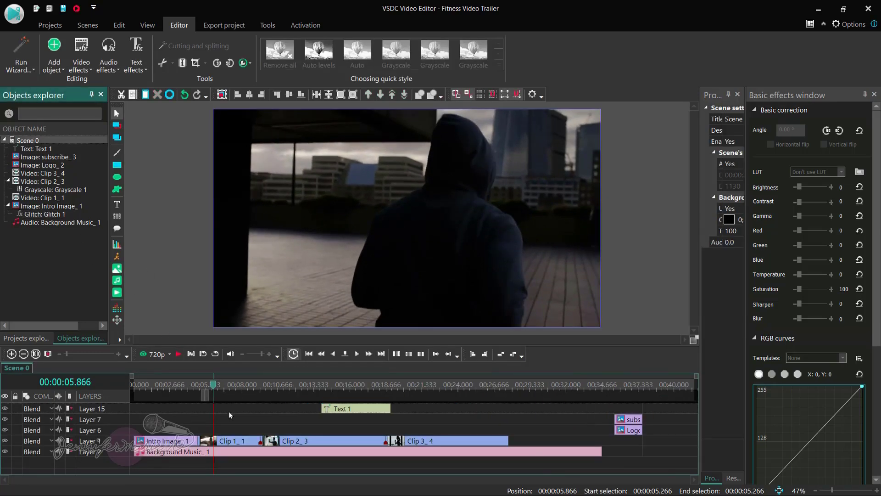
left_click_drag(217, 386, 238, 396)
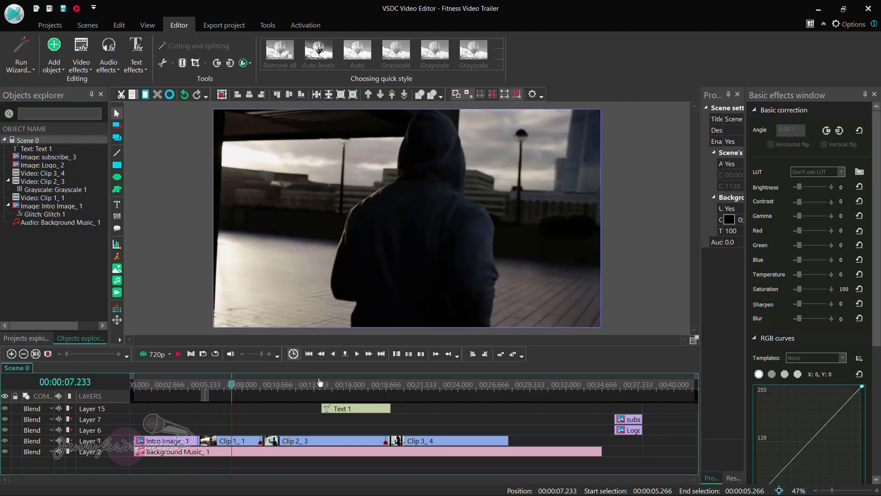
left_click(502, 386)
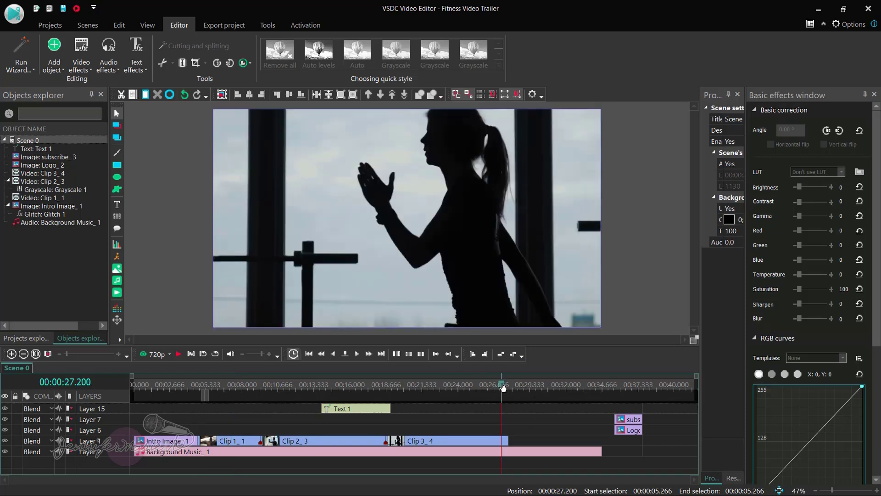
left_click_drag(504, 387, 508, 388)
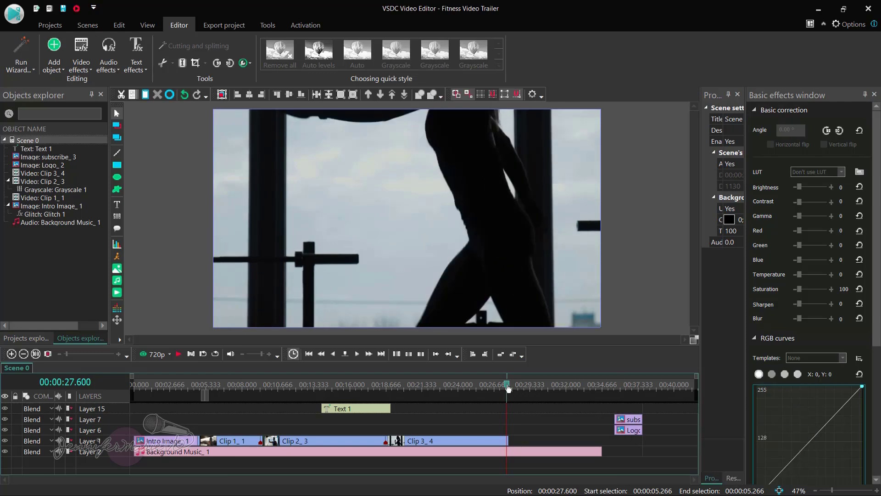
left_click_drag(606, 420, 568, 437)
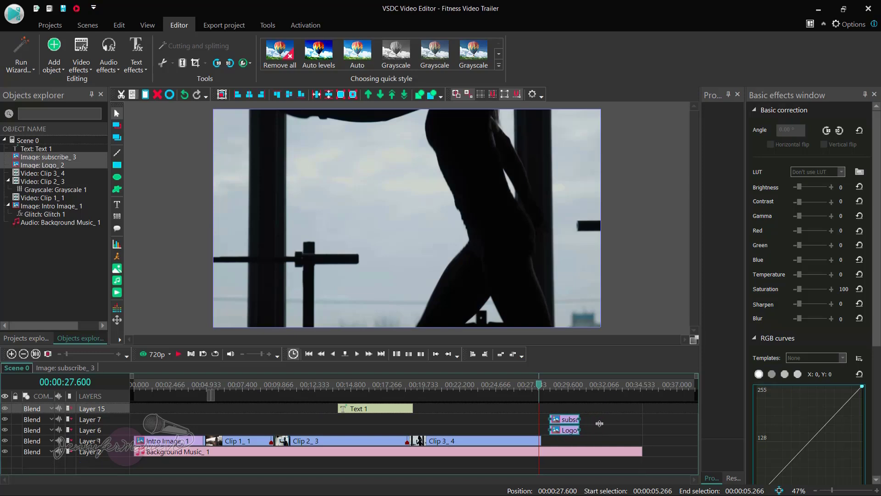
Play the scene from 00:00:27.333 to check the change from Clip 3 to the logo and subscribe images.
left_click(538, 389)
left_click_drag(538, 389, 536, 389)
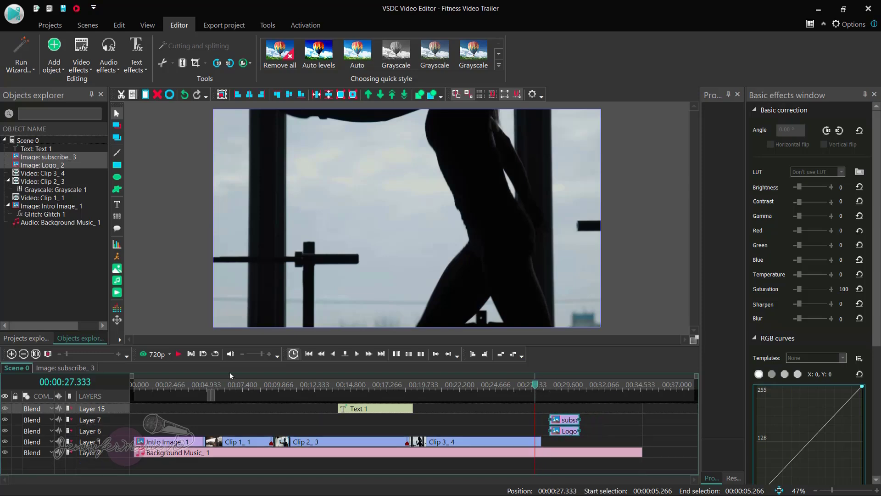
left_click(179, 354)
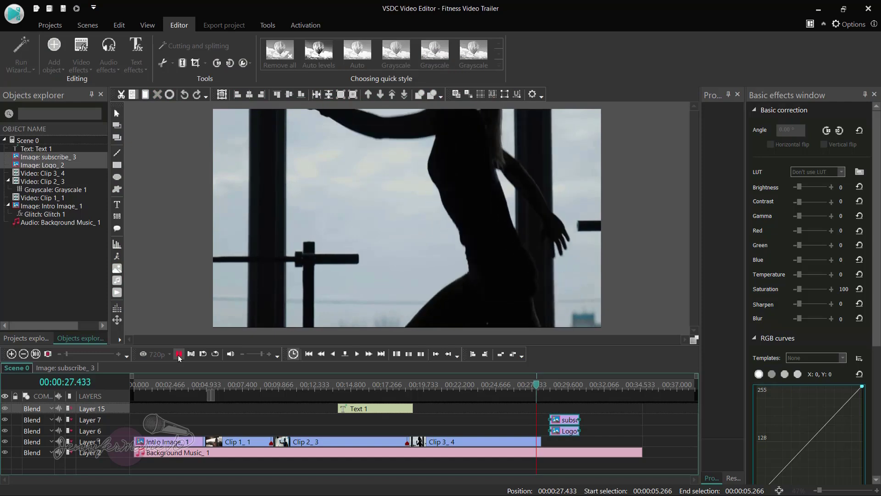
left_click(178, 355)
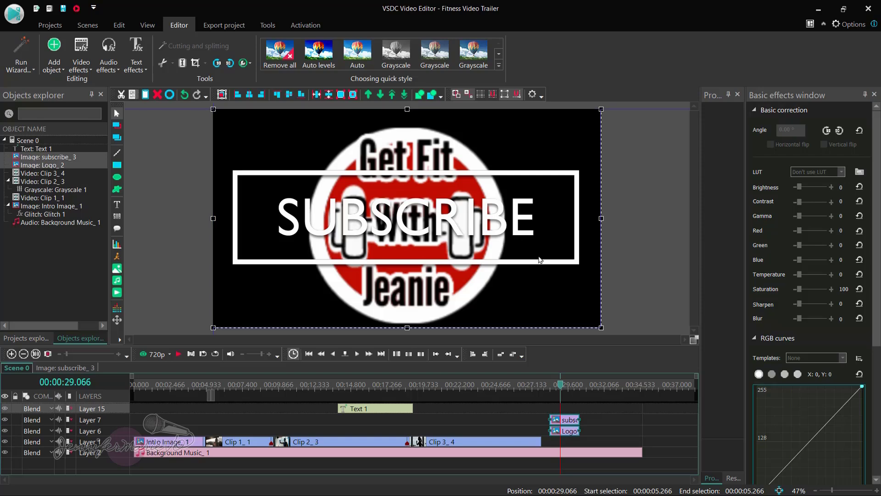
Shrink the subscribe image to about 477 by 319 px in the frame's upper-left corner and the logo to about 409 by 384 px at 762, 156.
left_click_drag(602, 329, 310, 170)
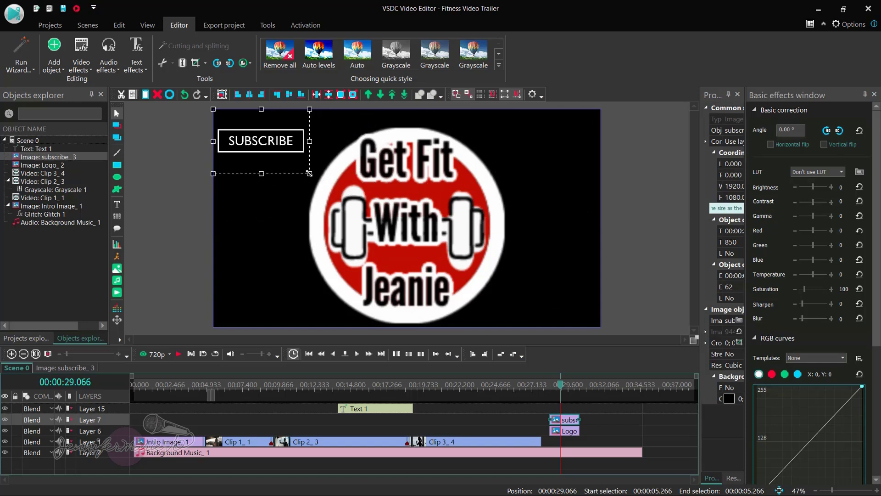
left_click(417, 231)
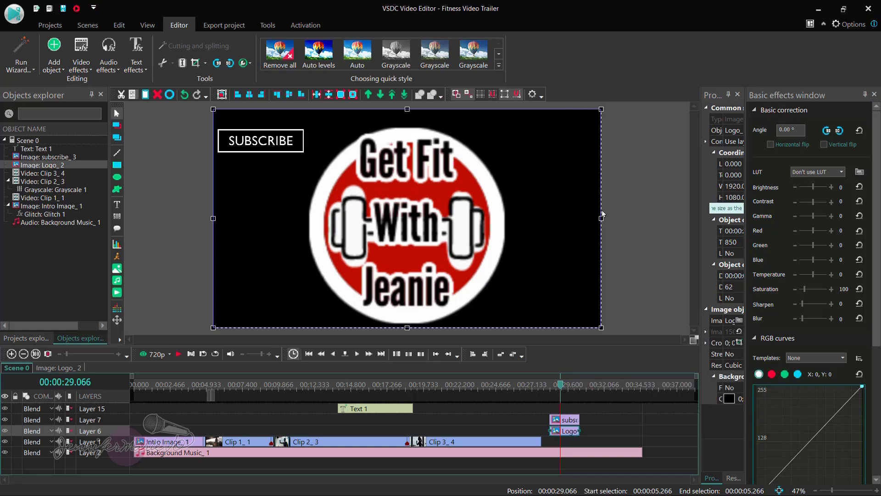
left_click_drag(600, 109, 295, 250)
left_click_drag(278, 287, 420, 186)
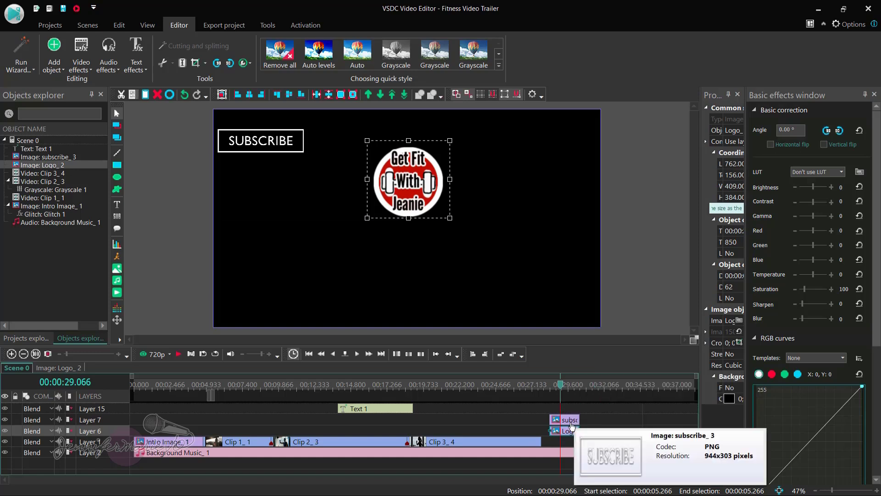
Extend the logo clip to the end of the background music, lasting 190 frames, and select the subscribe clip.
left_click_drag(582, 430, 636, 441)
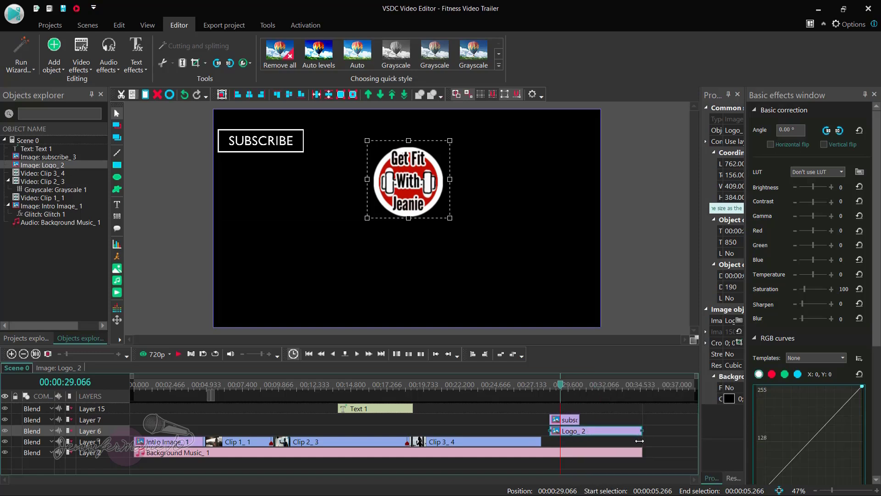
left_click(577, 419)
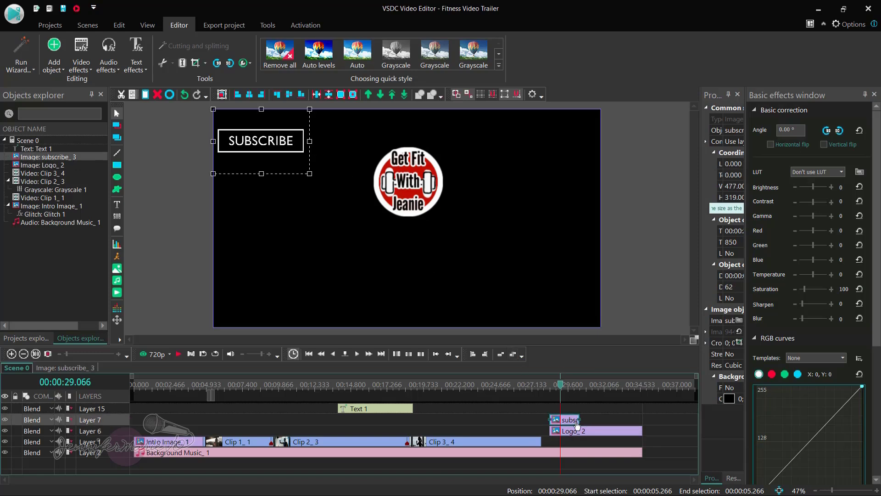